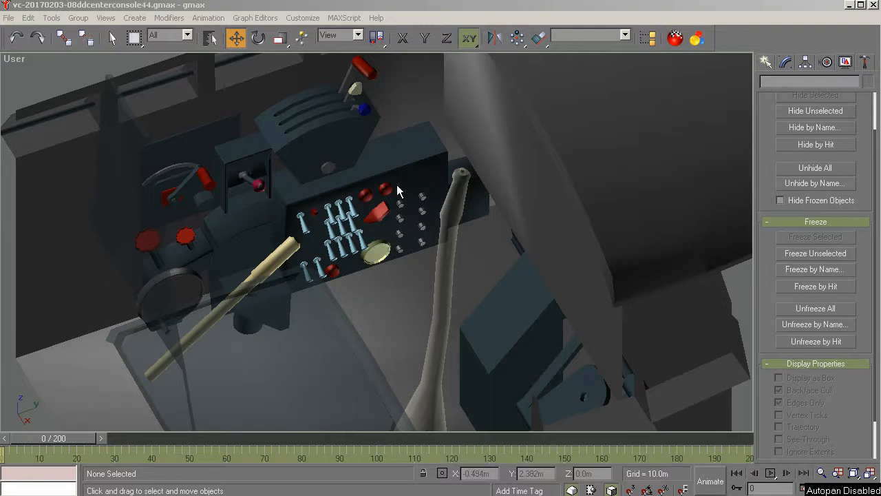
Step: Select the landing gear lever's pink knob and inspect it within the centre console
click(256, 190)
scroll(270, 192, up, 5)
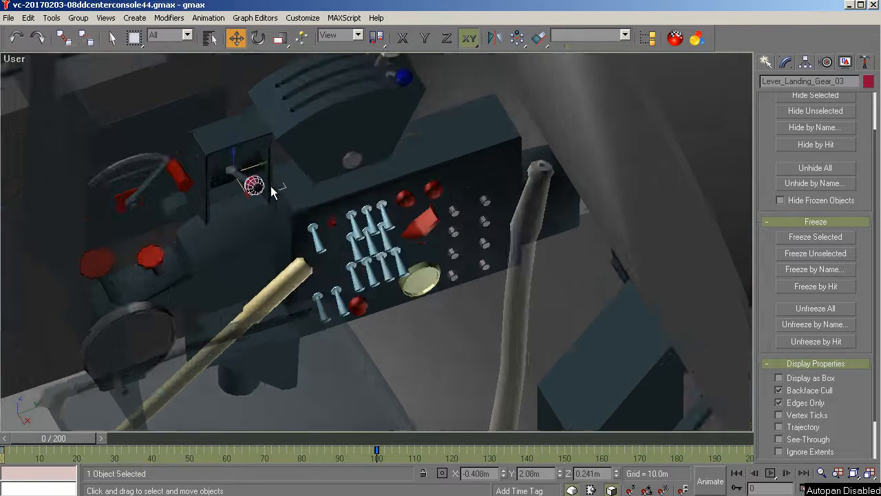
scroll(241, 175, down, 6)
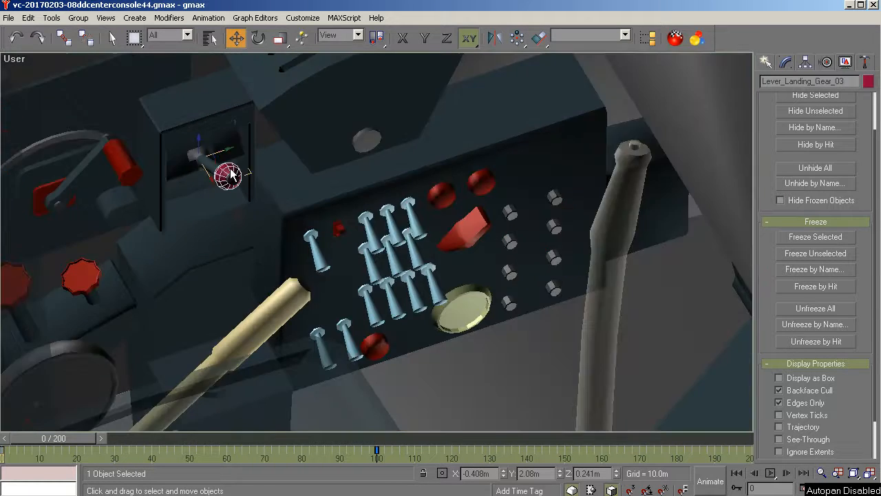
scroll(229, 174, up, 2)
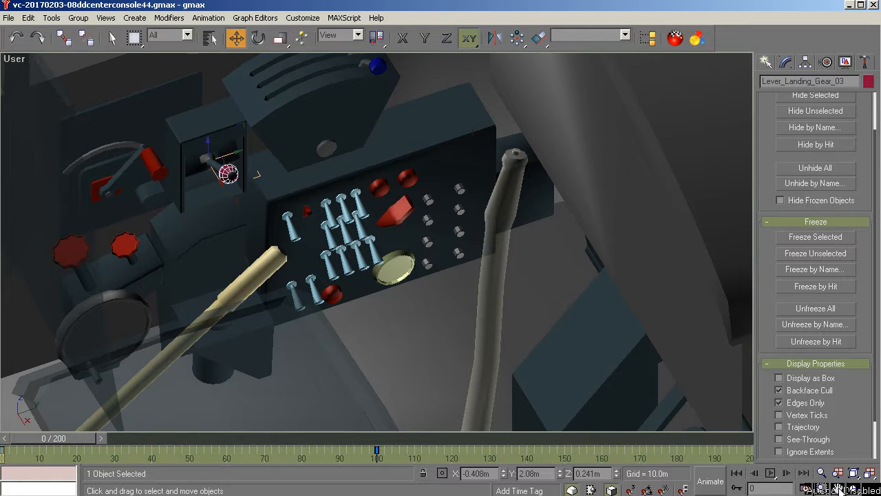
key(ctrl+p)
drag(448, 350, 458, 377)
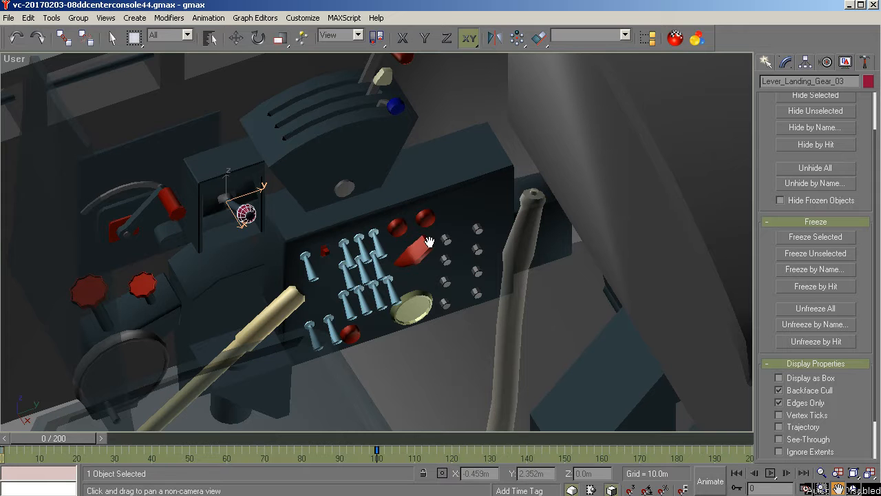
mouse_move(71, 437)
mouse_down()
mouse_move(413, 437)
mouse_move(55, 438)
mouse_up()
Step: Check the object names of the flap lever, the elevator, rudder and aileron trim controls, and the wobble pump handle, then clear the selection
right_click(172, 208)
click(172, 208)
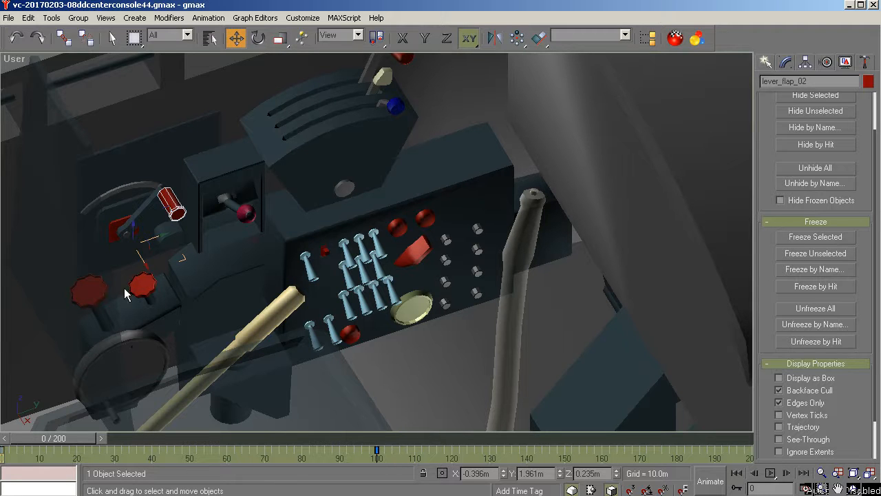
click(129, 341)
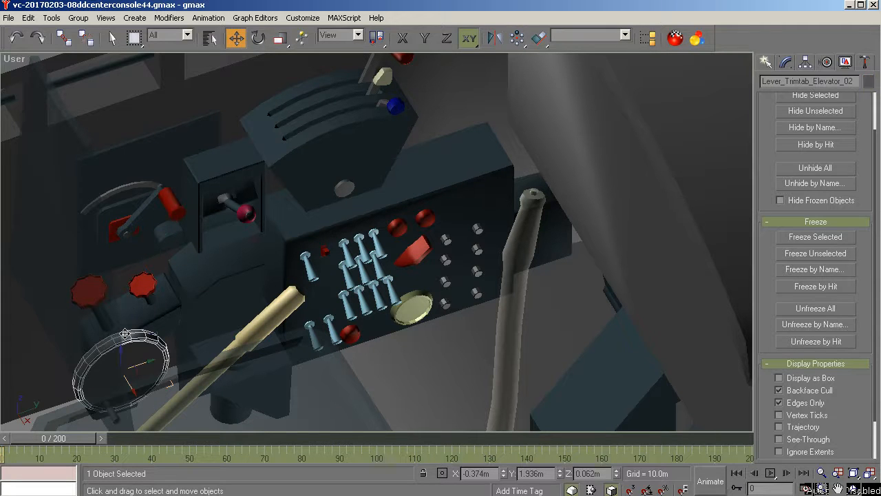
click(101, 299)
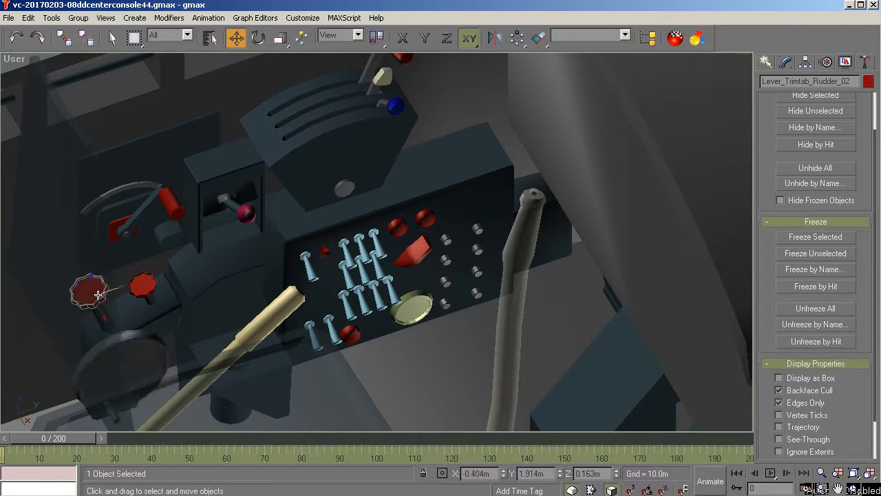
click(139, 287)
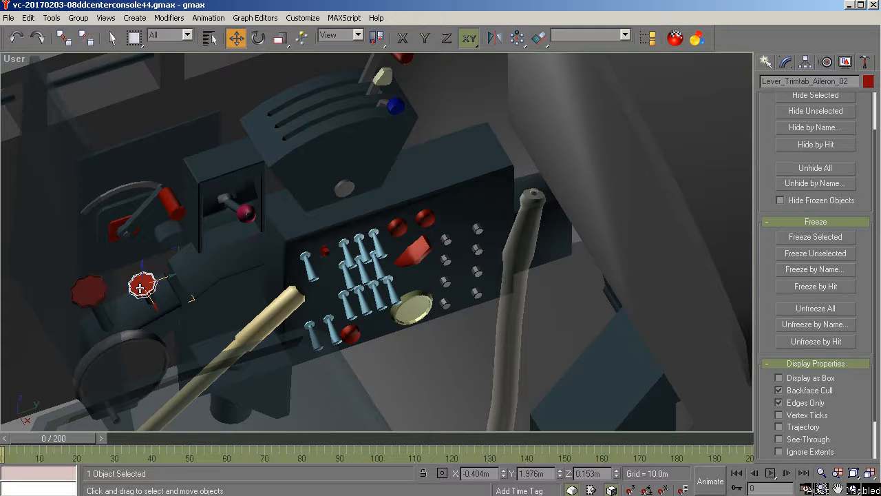
click(259, 332)
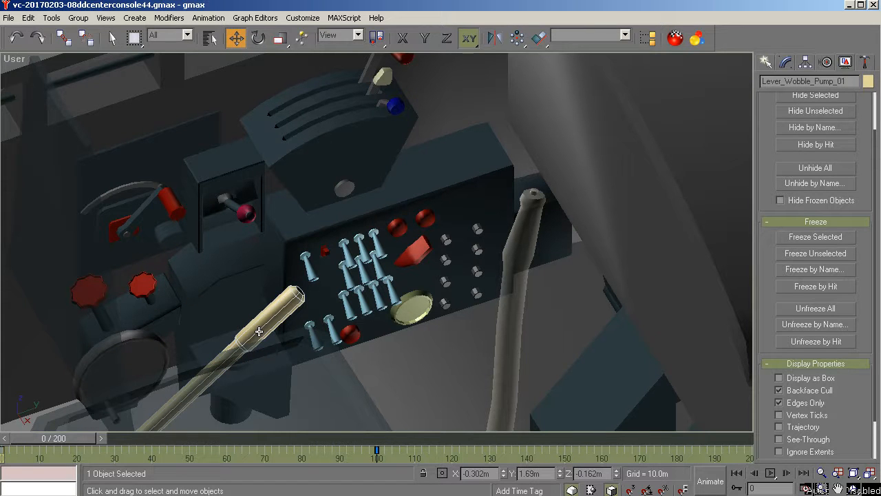
click(243, 280)
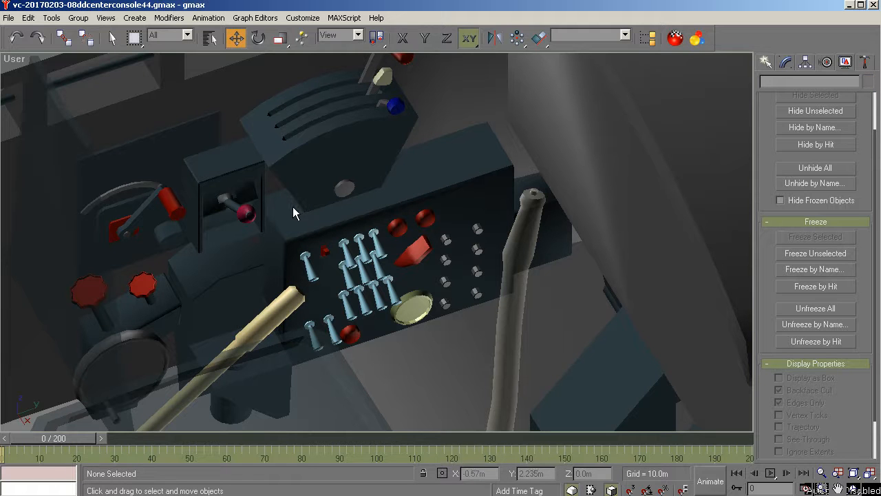
Step: Highlight the landing gear knob and flap lever handle together, then clear the selection
click(250, 210)
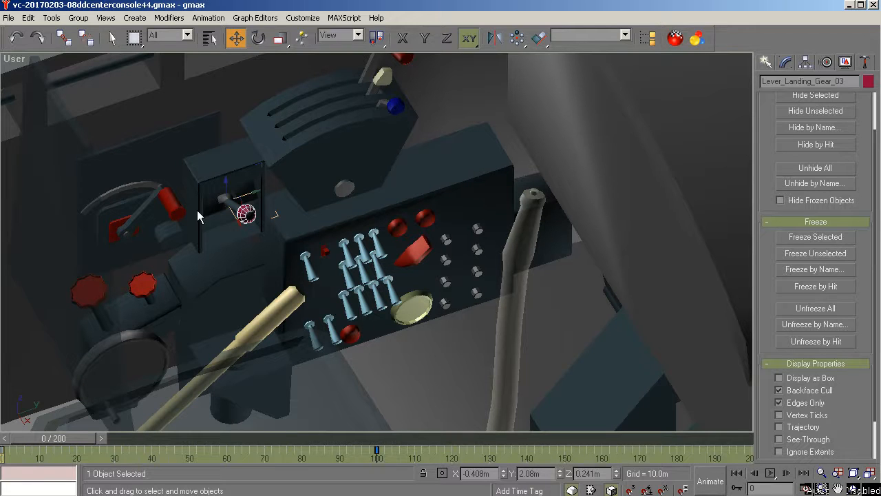
ctrl+click(172, 205)
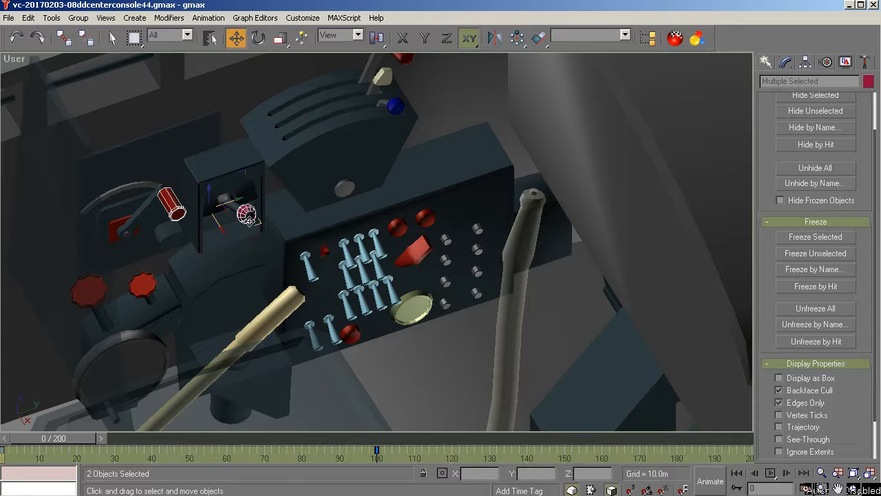
click(238, 245)
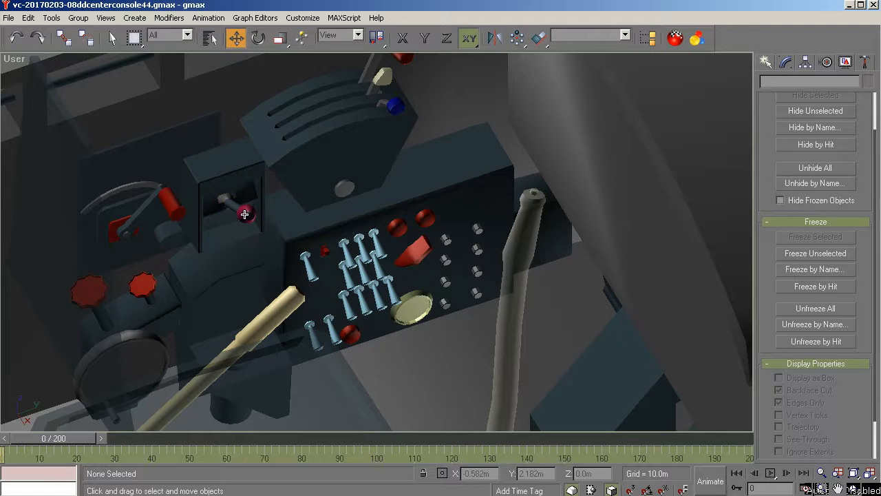
Step: Inspect the landing gear lever, flap lever, elevator trim wheel, aileron trim knob and wobble pump handle one by one, then deselect everything
click(244, 214)
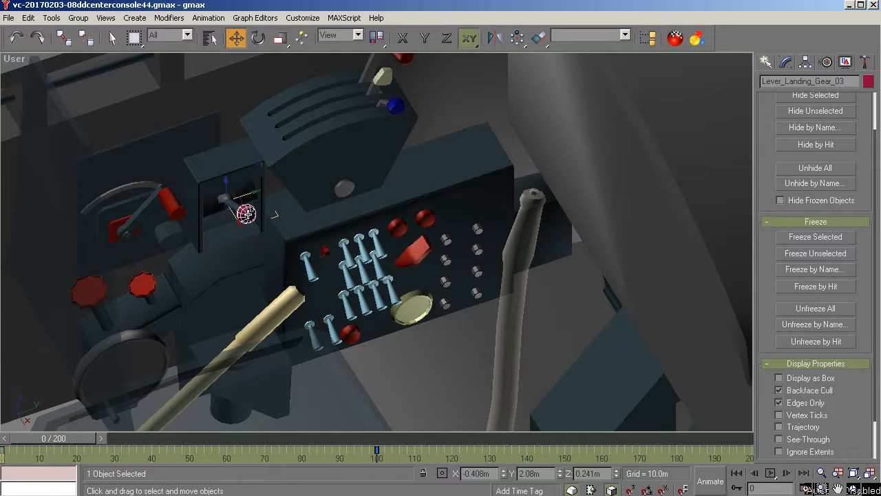
click(177, 204)
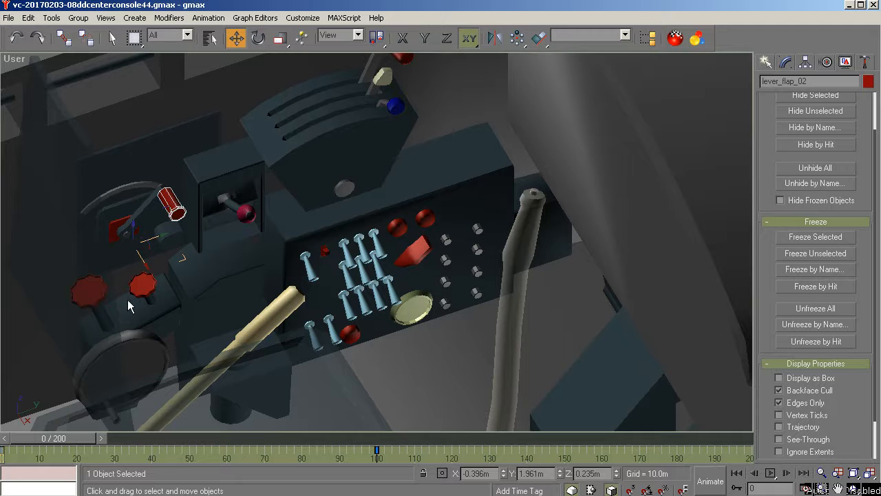
click(147, 354)
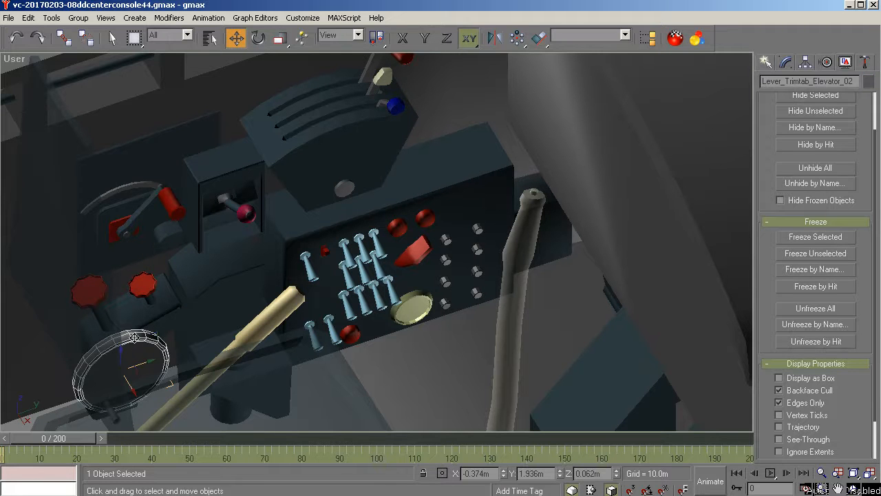
click(142, 288)
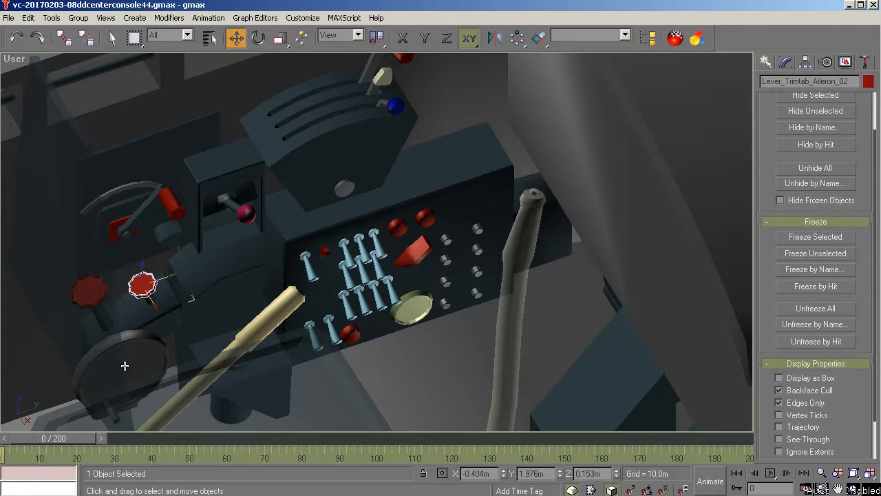
click(253, 333)
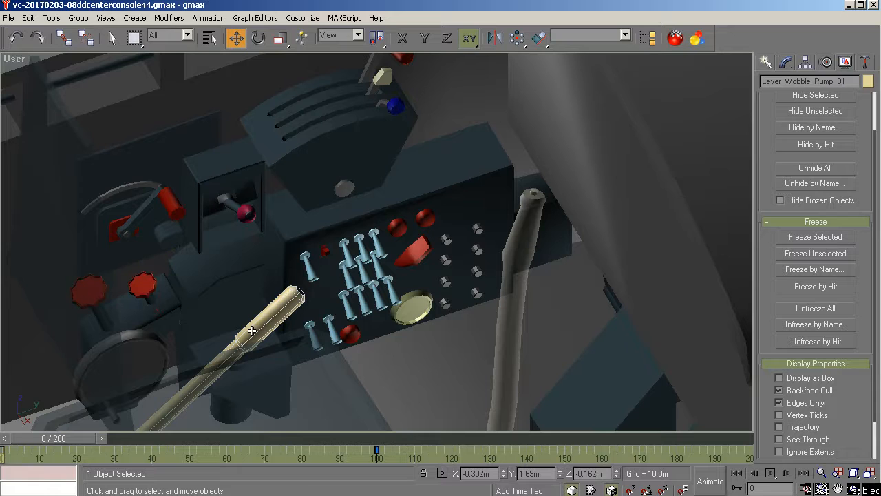
click(328, 390)
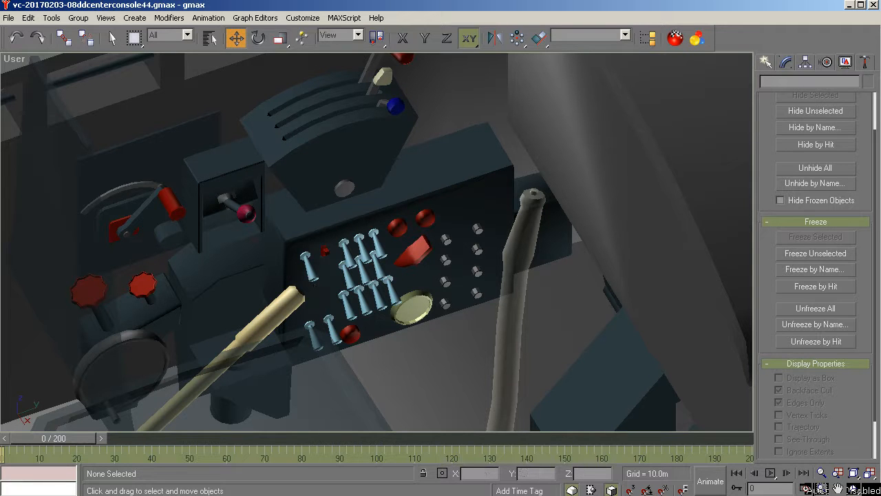
Step: Switch to the MakeMDL document in Word, view its title page, and return to the Keyframe Animation Names (Interior Parts) table
key(alt+Tab)
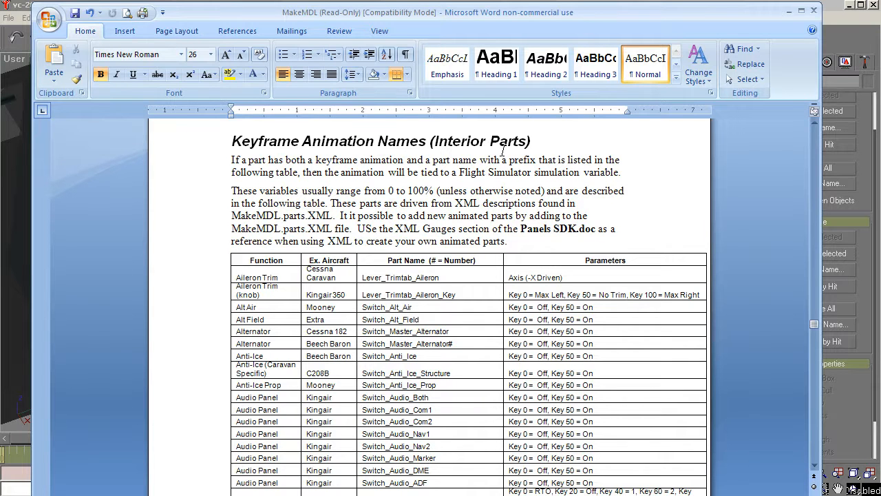
key(ctrl+Home)
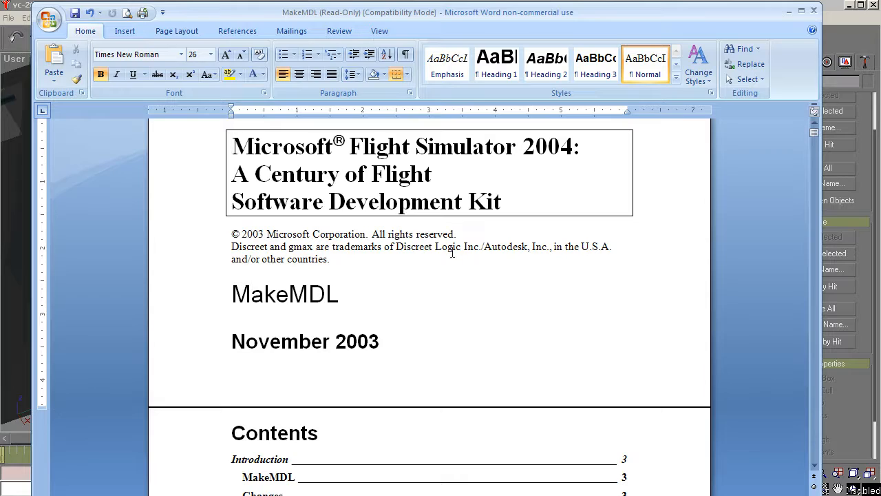
drag(817, 134, 801, 327)
scroll(467, 365, down, 2)
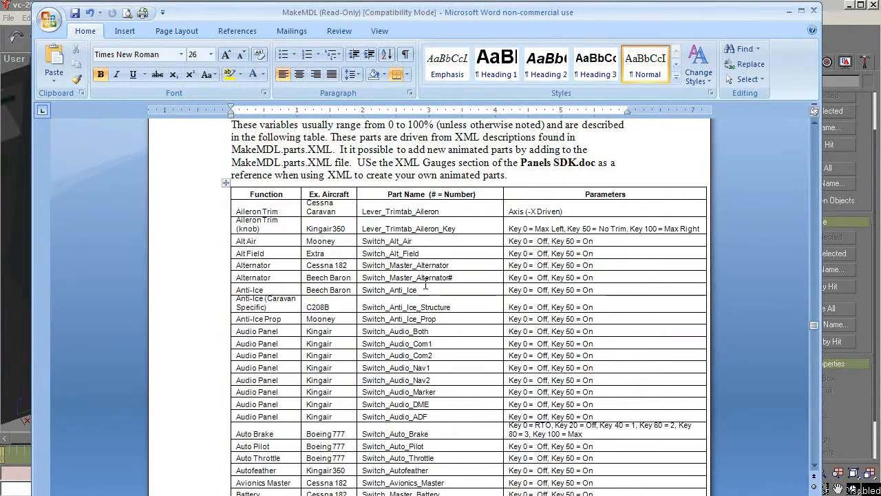
Step: Examine the part names and key parameters in the highlighted Flaps and Landing Gear rows of the interior parts table
scroll(354, 294, down, 8)
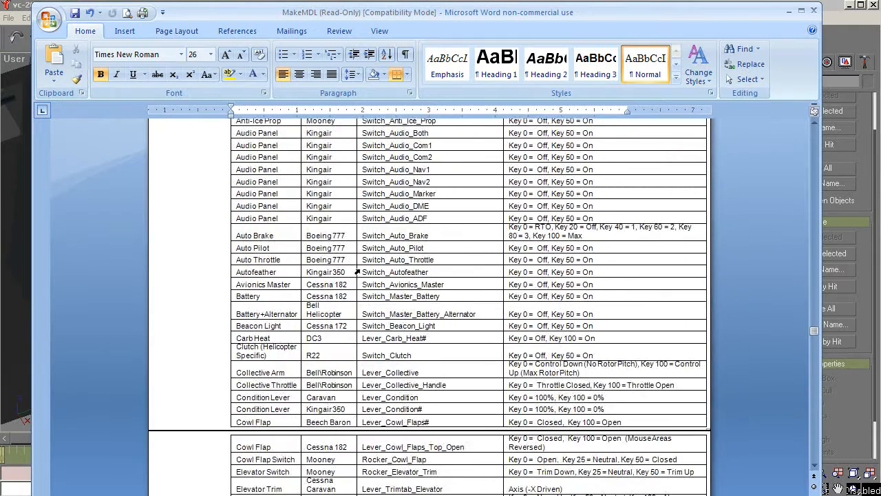
scroll(357, 272, down, 6)
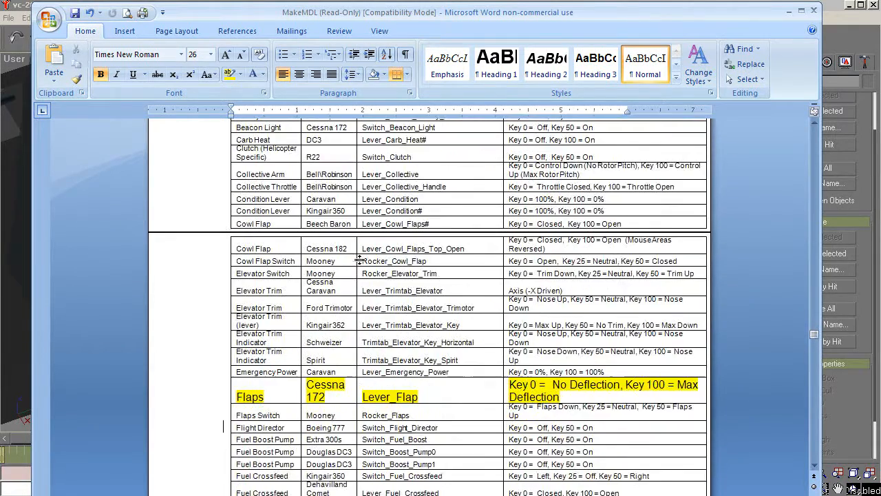
scroll(356, 259, down, 3)
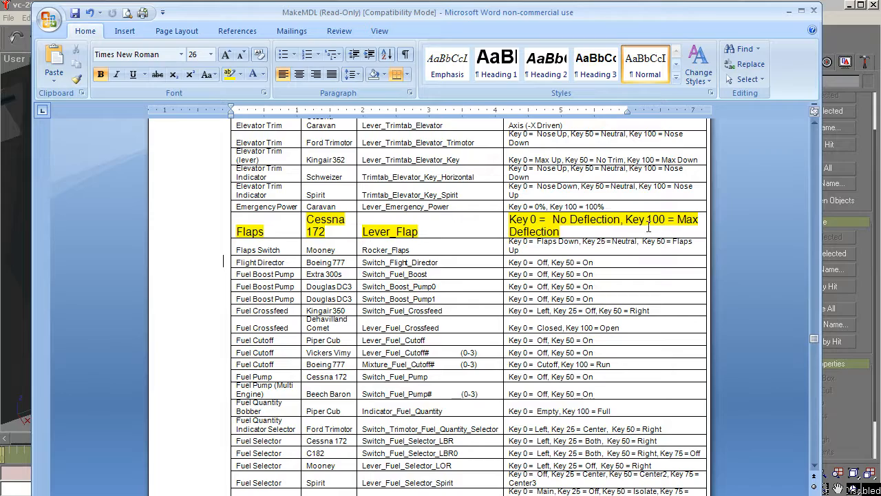
scroll(649, 227, down, 8)
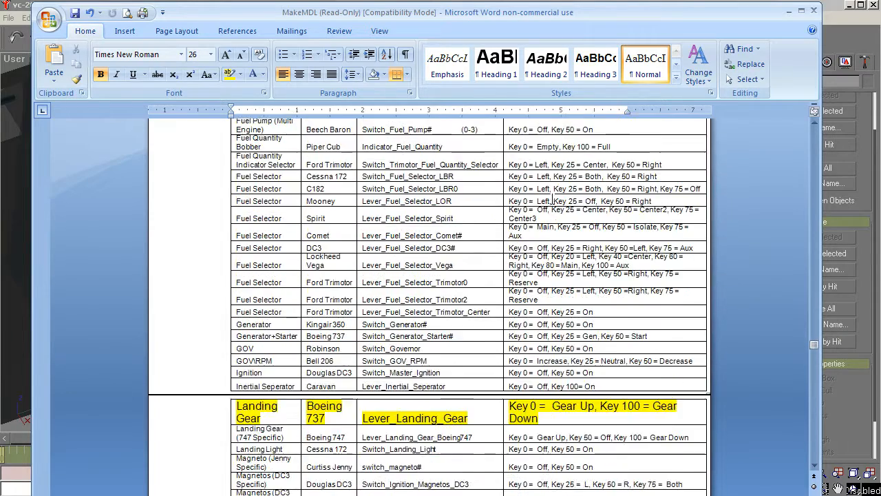
scroll(552, 200, down, 6)
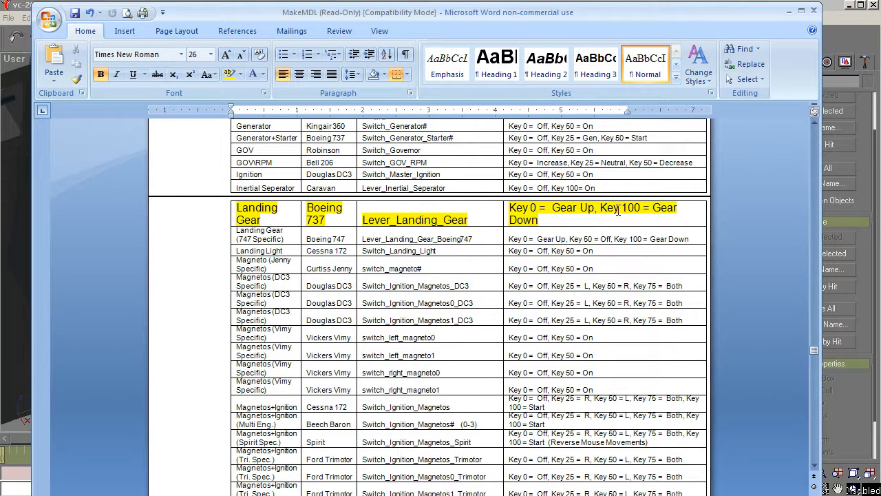
click(641, 210)
scroll(521, 228, down, 1)
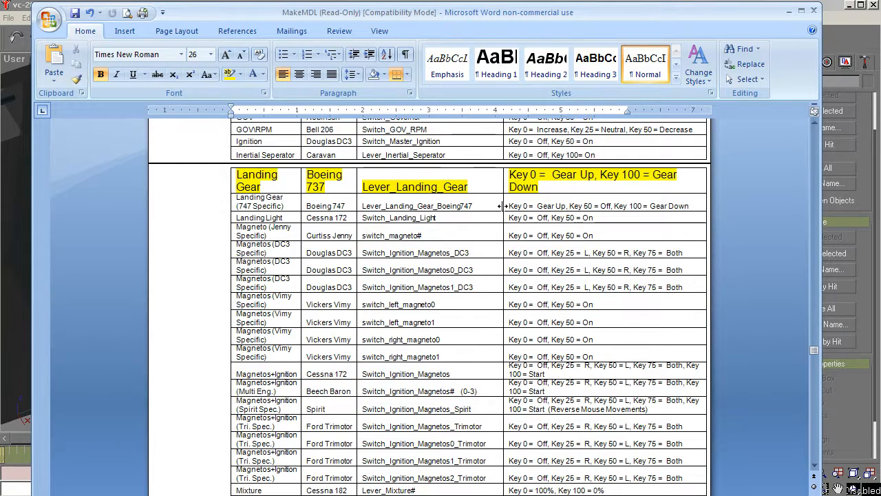
Step: Review the interior parts table from the aileron trim entry through the elevator and rudder trim rows to the wobble pump row
scroll(509, 217, up, 9)
scroll(499, 209, up, 3)
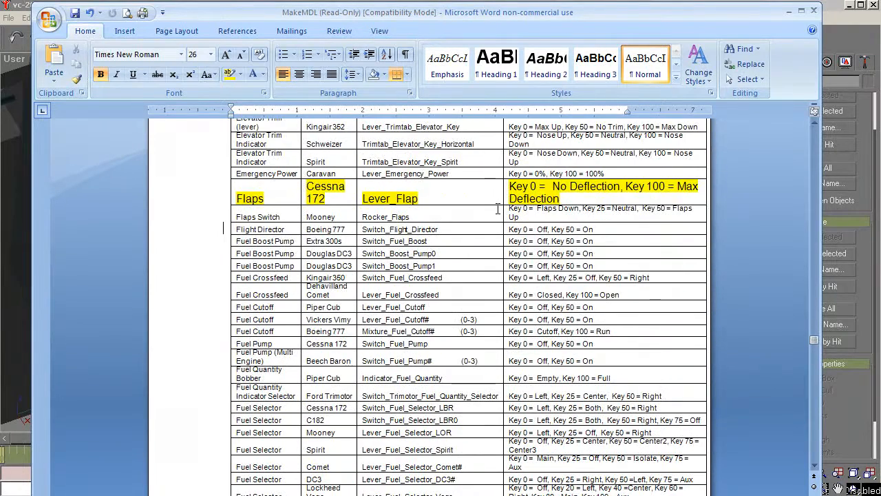
scroll(495, 209, up, 19)
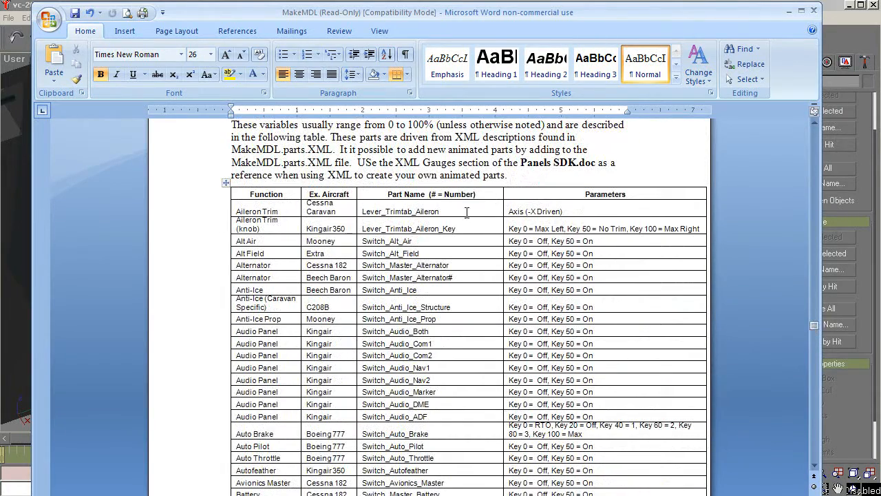
scroll(430, 228, down, 19)
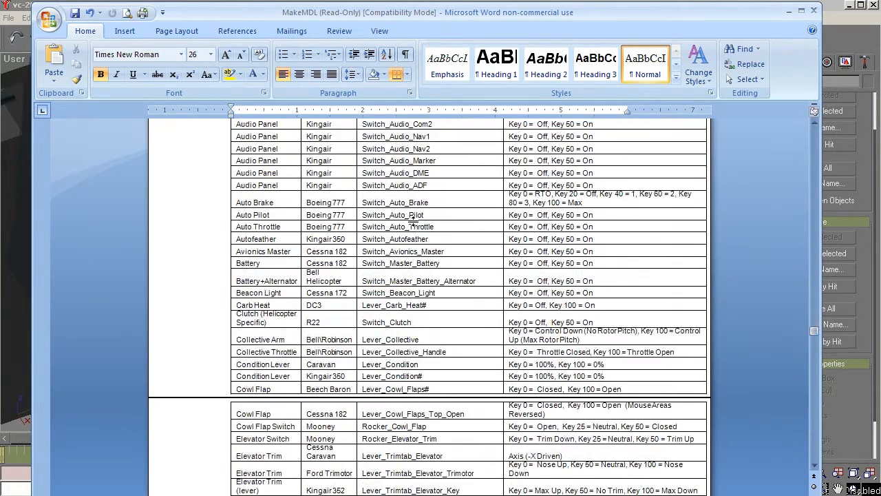
scroll(401, 213, down, 9)
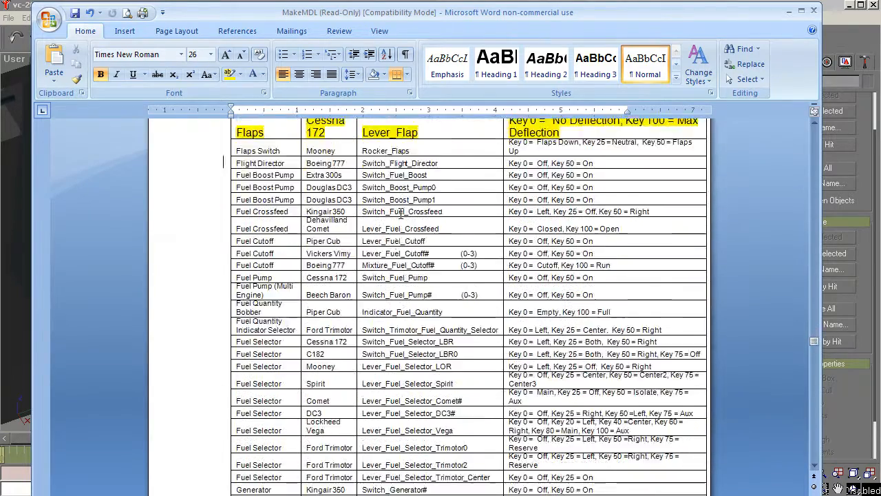
scroll(391, 209, down, 9)
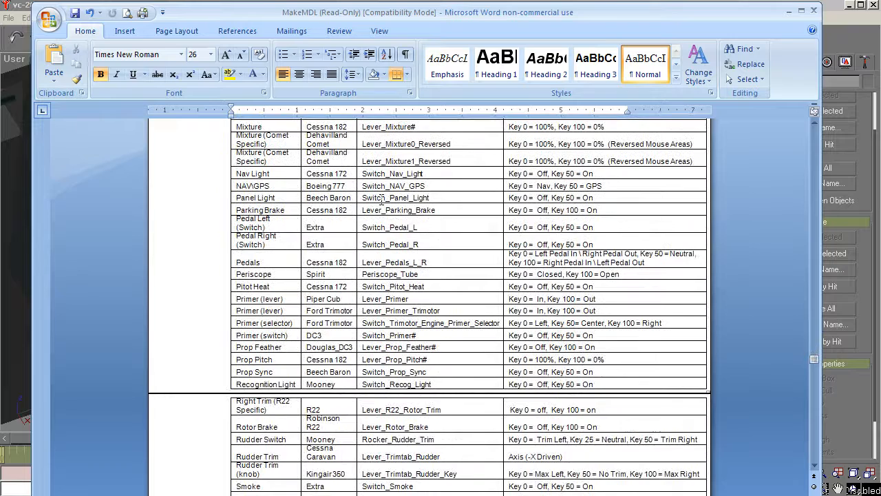
scroll(381, 209, down, 5)
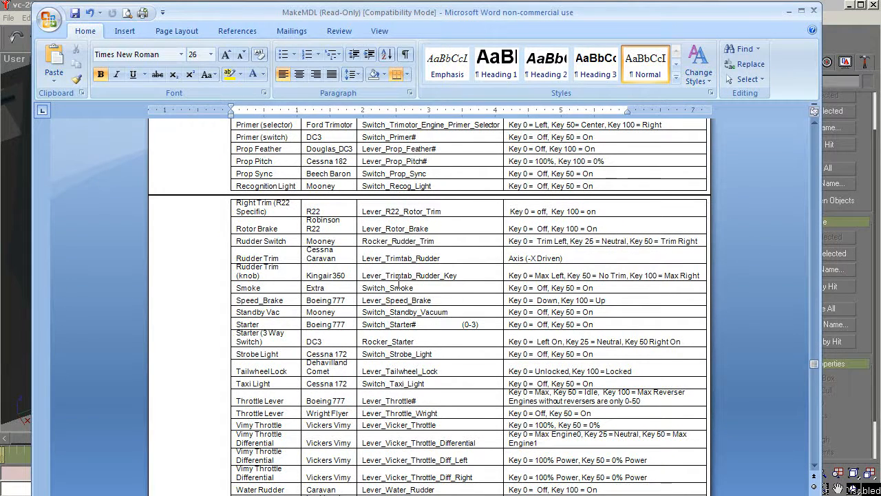
scroll(385, 275, down, 2)
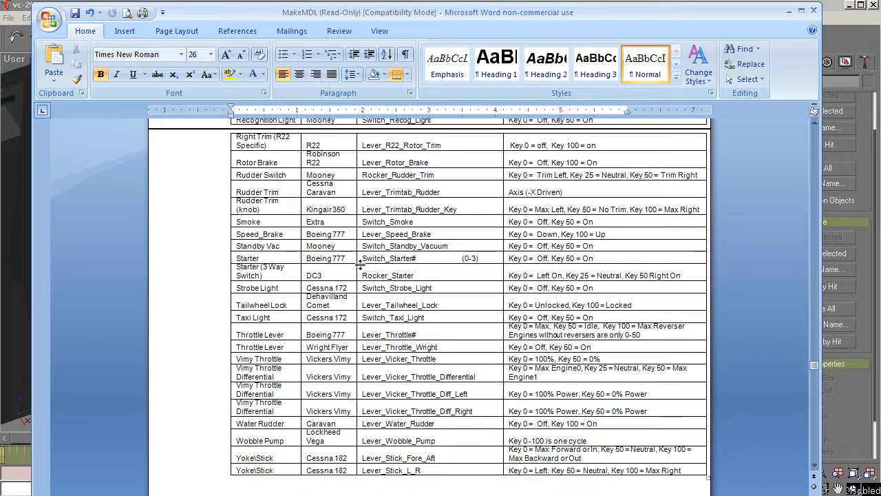
Step: Review the interior parts table from its last rows back up past the Landing Gear row to the Flaps row
scroll(352, 274, down, 1)
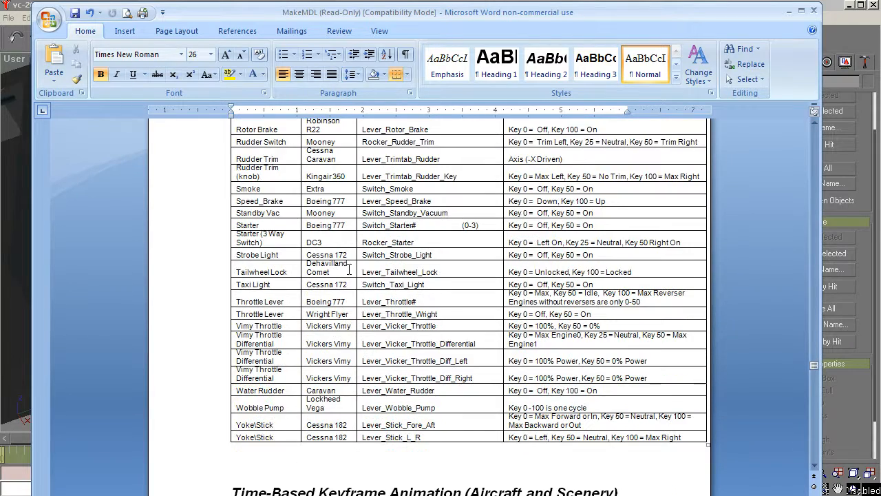
scroll(347, 266, up, 6)
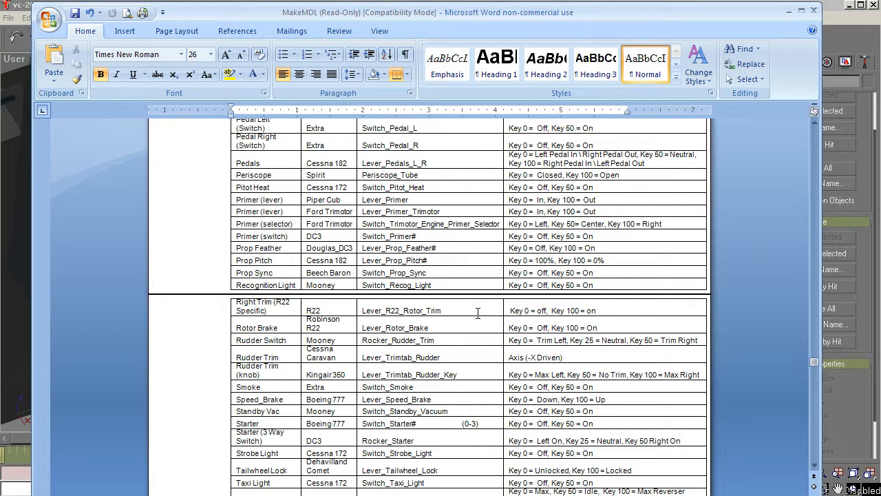
scroll(478, 311, up, 4)
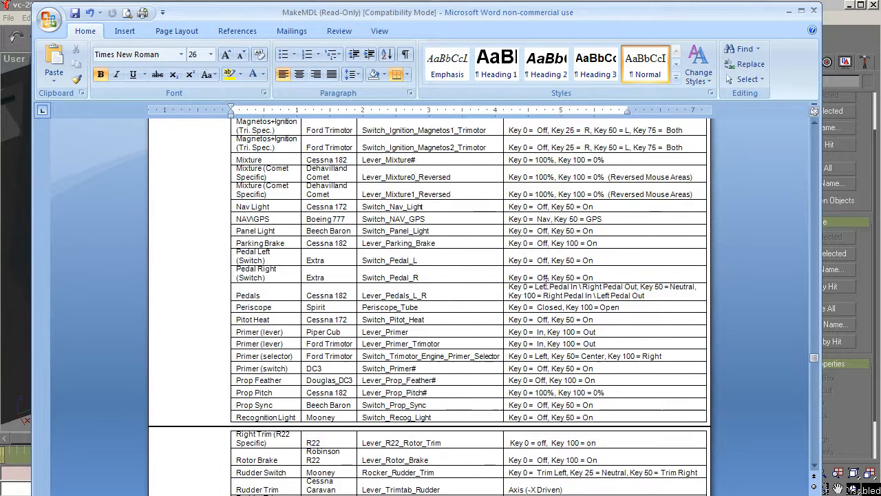
scroll(540, 281, up, 3)
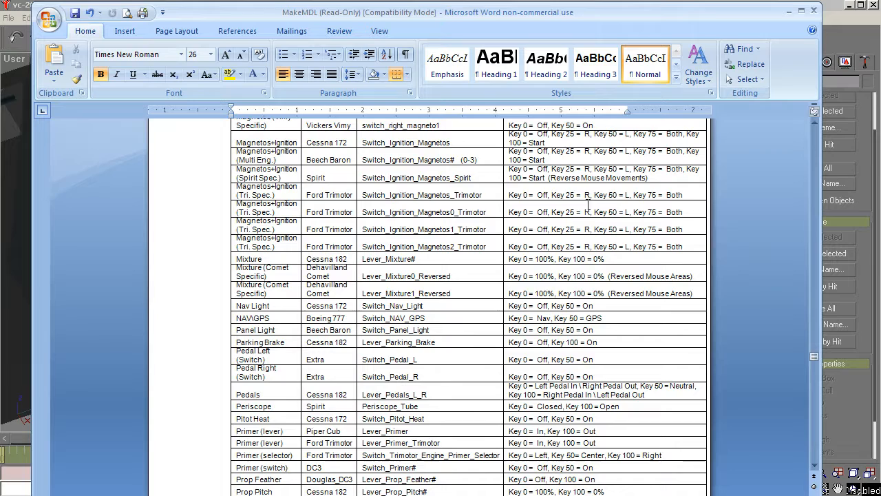
scroll(640, 206, up, 8)
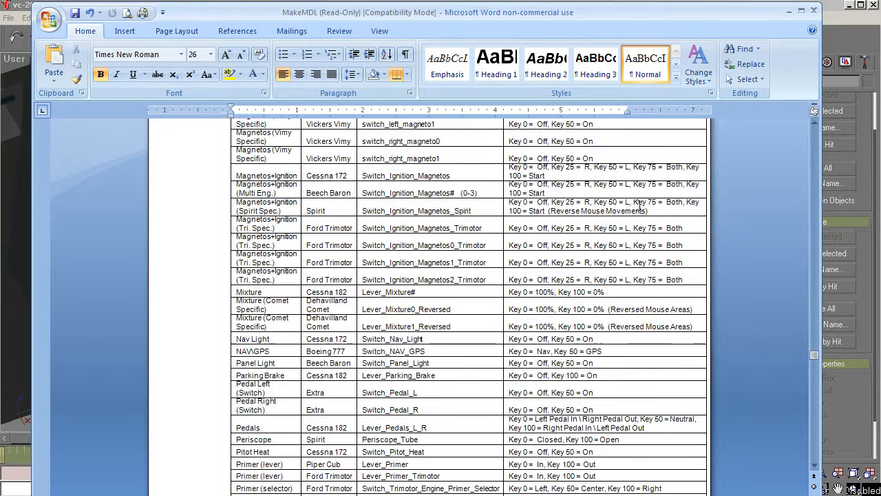
scroll(621, 224, up, 3)
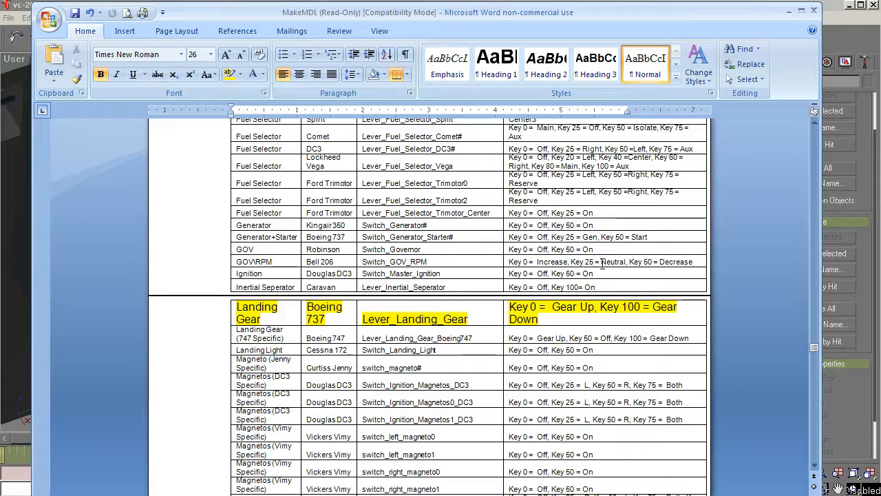
scroll(566, 246, up, 13)
scroll(393, 252, up, 2)
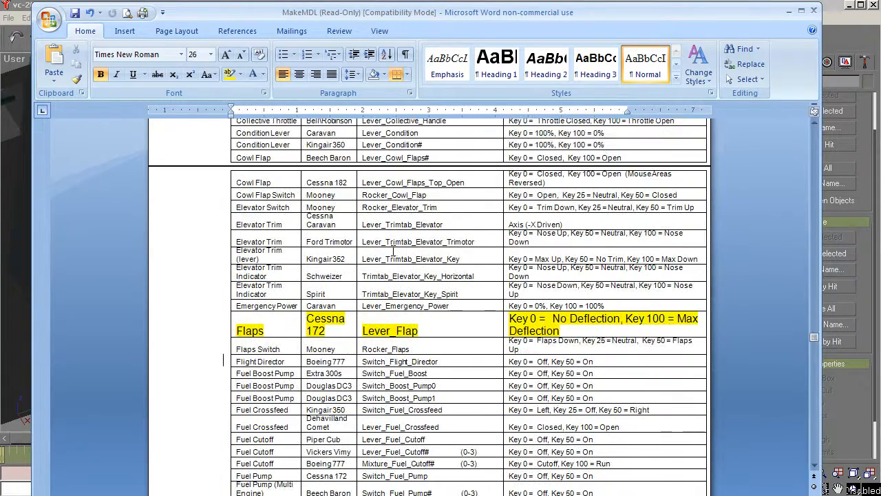
Step: Locate the Cessna Caravan elevator trim row and highlight its part name Lever_Trimtab_Elevator to compare with its axis parameter
scroll(399, 243, down, 1)
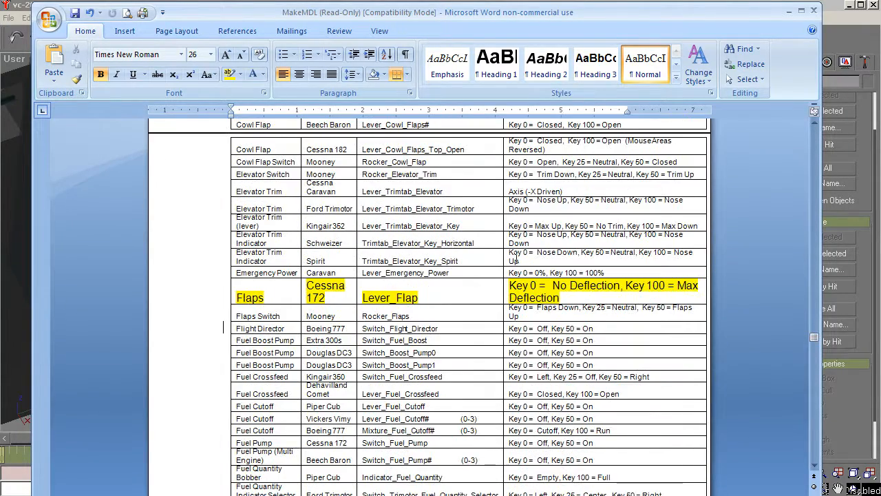
scroll(515, 259, up, 5)
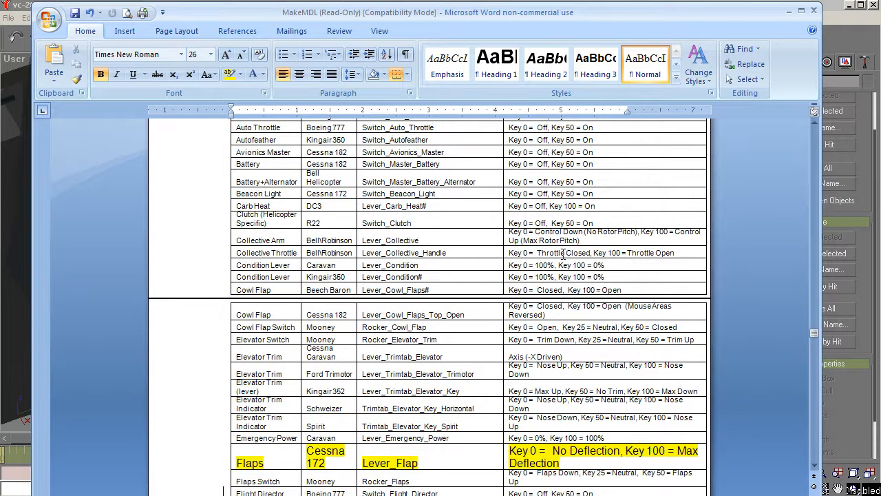
scroll(563, 254, down, 1)
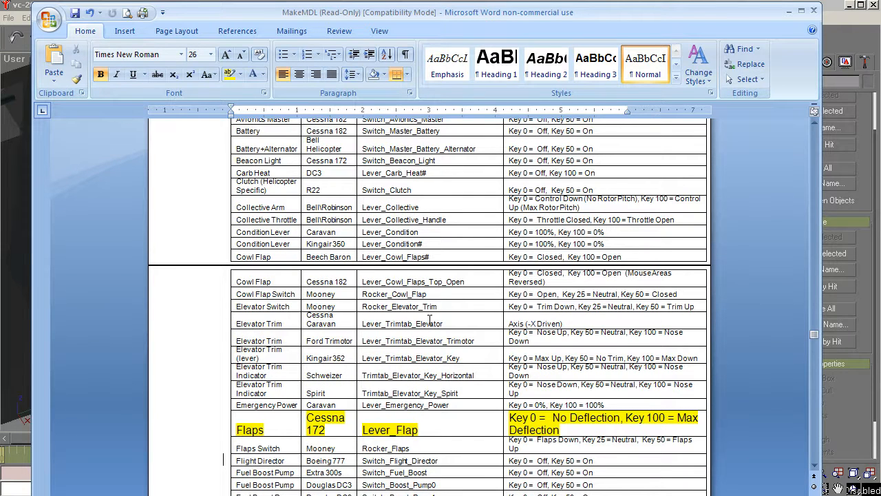
click(361, 324)
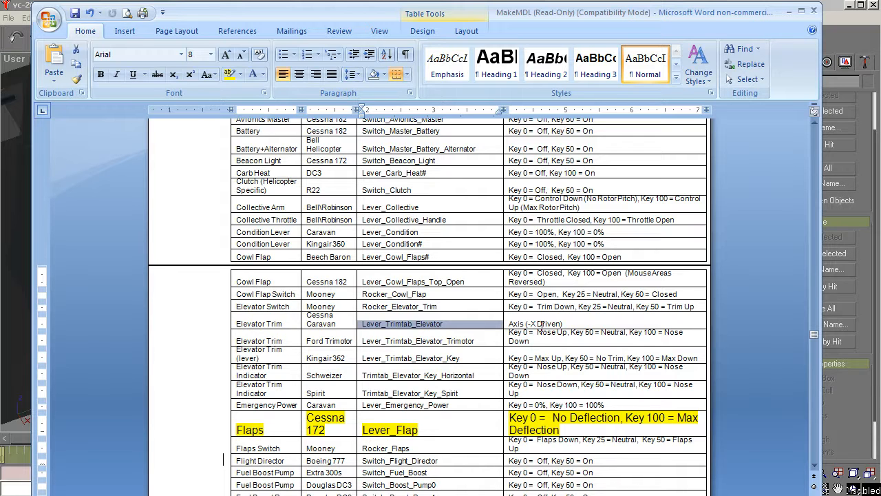
mouse_move(474, 323)
Step: Examine the aileron trim and following switch rows, plus the introductory text of the Keyframe Animation Names (Interior Parts) section
scroll(475, 293, up, 12)
scroll(515, 279, down, 3)
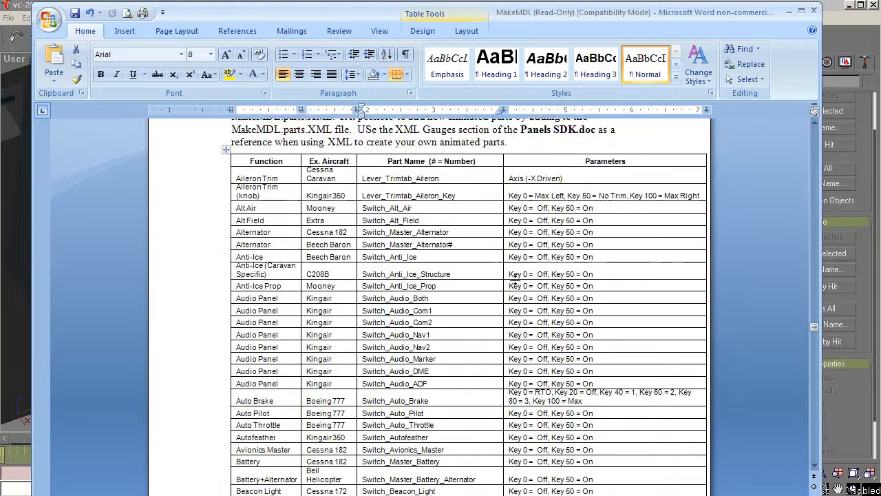
scroll(514, 279, down, 3)
scroll(500, 277, up, 2)
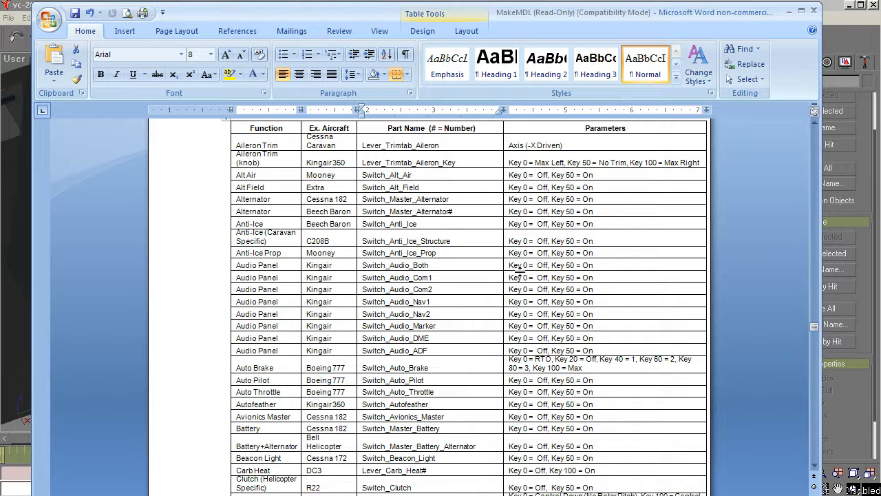
scroll(444, 279, up, 9)
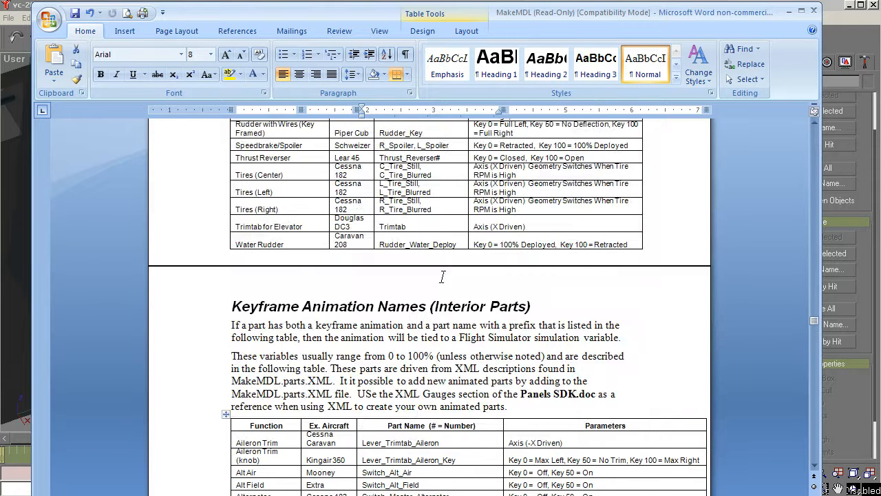
scroll(446, 275, down, 3)
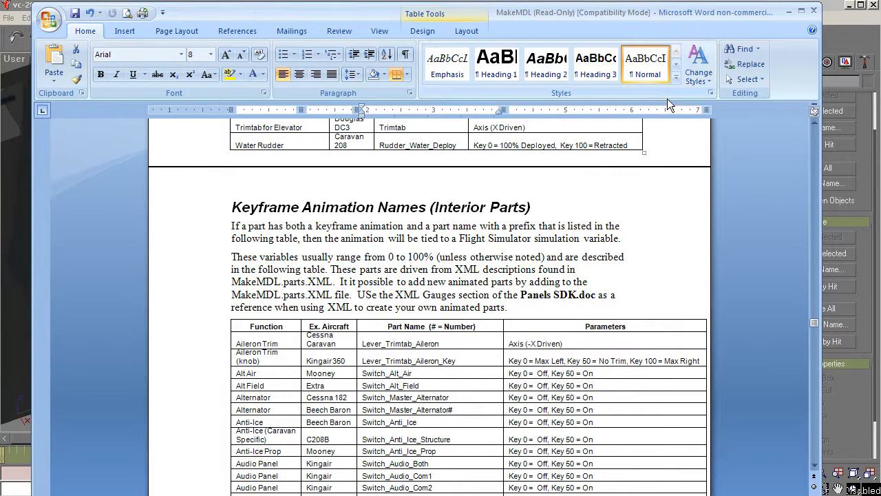
scroll(355, 272, down, 3)
Step: Go back to the MakeMDL document's title page, then put Word away and return to the gmax cockpit model
scroll(354, 272, up, 9)
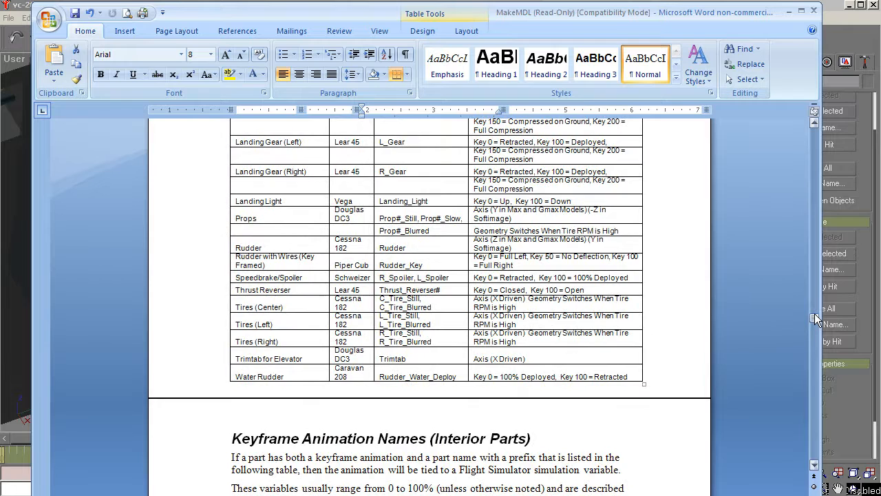
drag(815, 315, 814, 117)
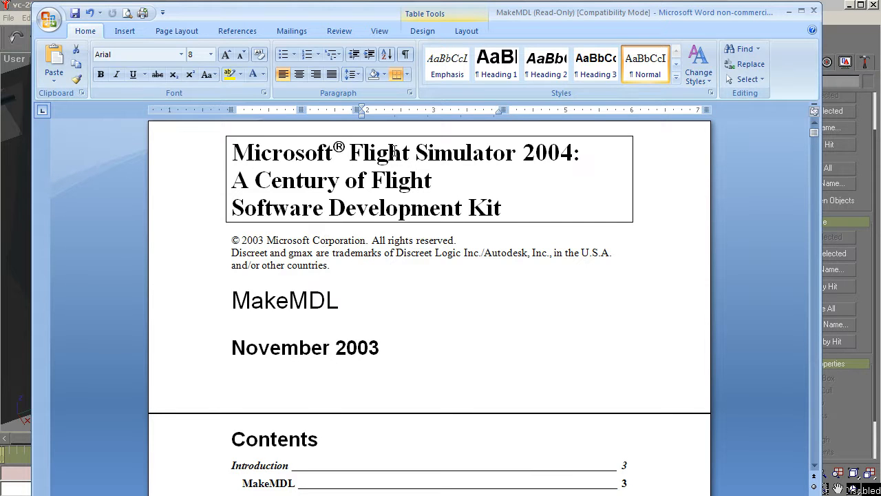
click(790, 14)
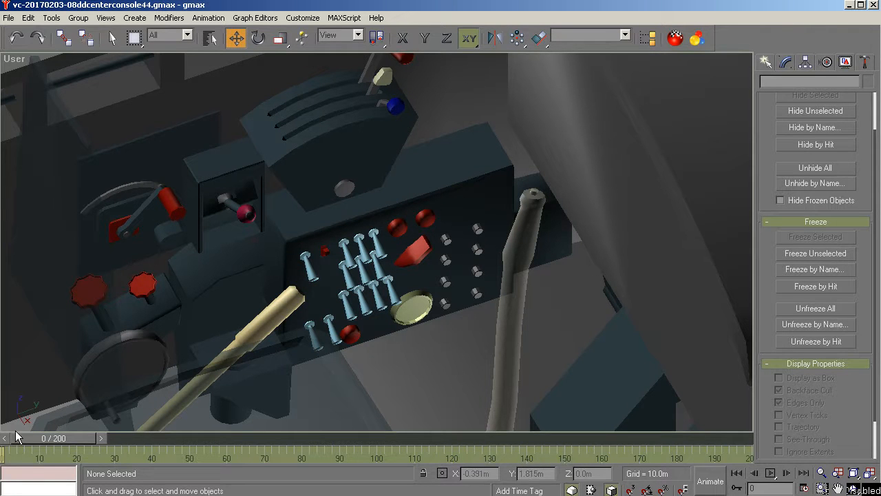
Step: Inspect the console's panel light, generator, pitot heat and fuel pump switches one by one, then deselect everything
drag(25, 438, 27, 330)
key(w)
click(351, 256)
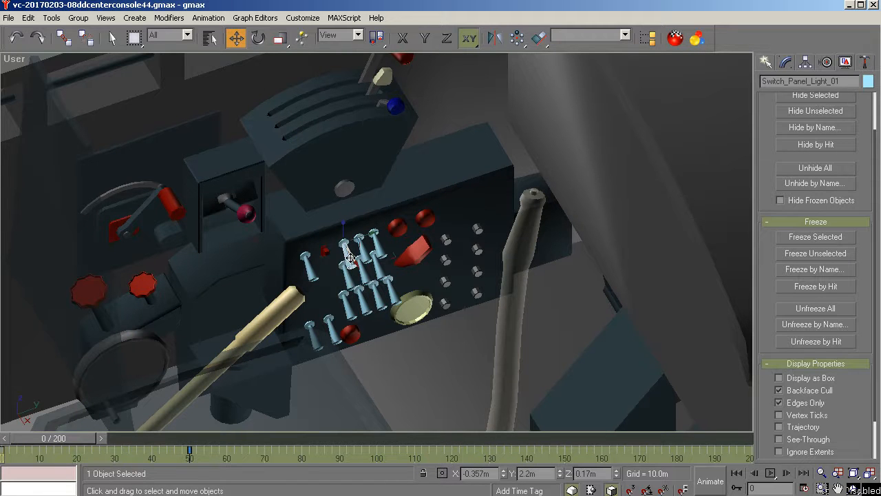
click(344, 308)
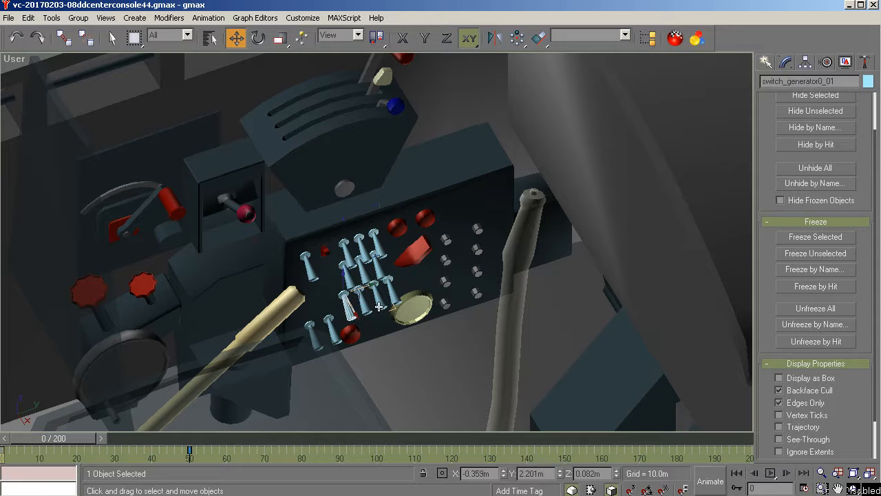
click(380, 306)
click(386, 303)
click(390, 300)
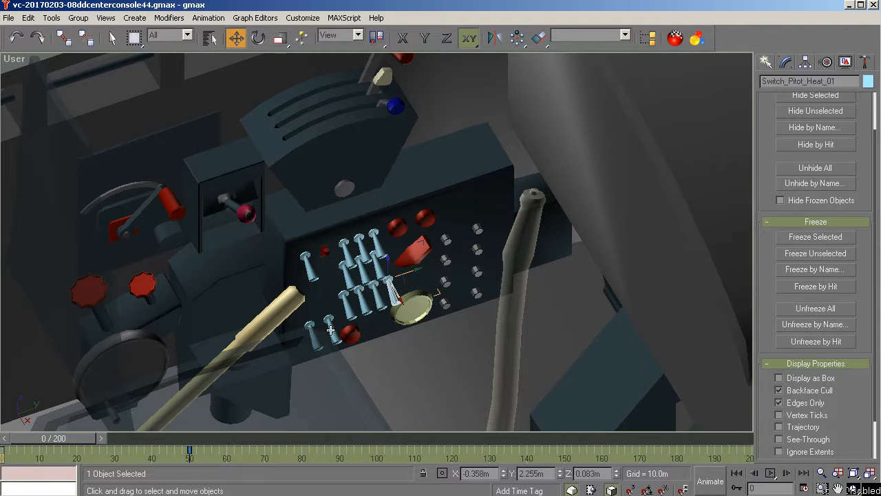
click(420, 253)
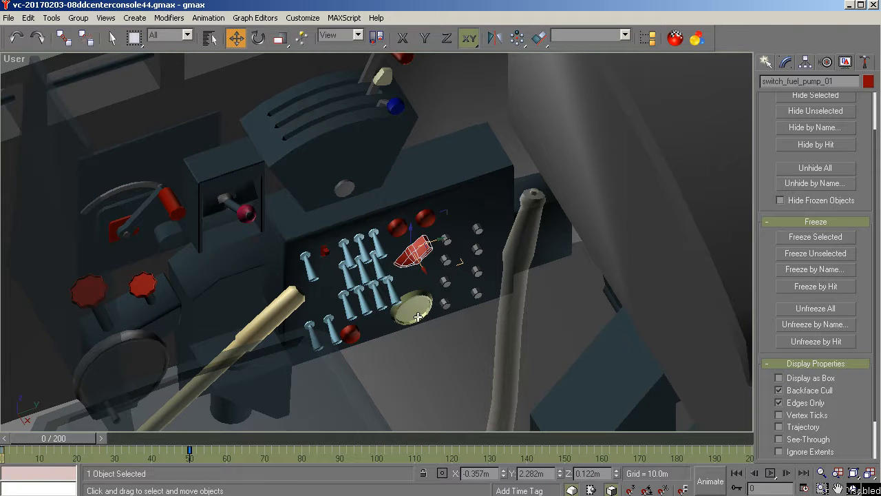
click(388, 354)
Step: Save the scene and isolate the instrument panel part vcpanel by hiding all other objects
scroll(183, 223, down, 4)
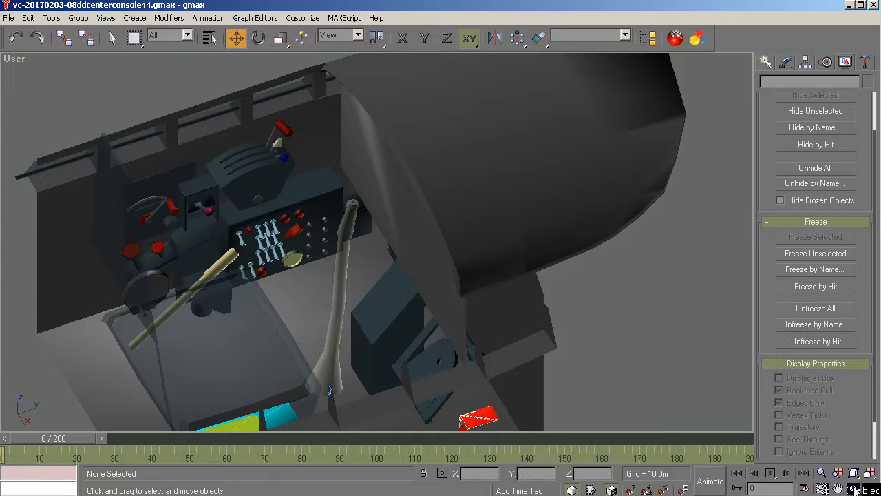
click(854, 489)
drag(423, 374, 426, 297)
right_click(599, 313)
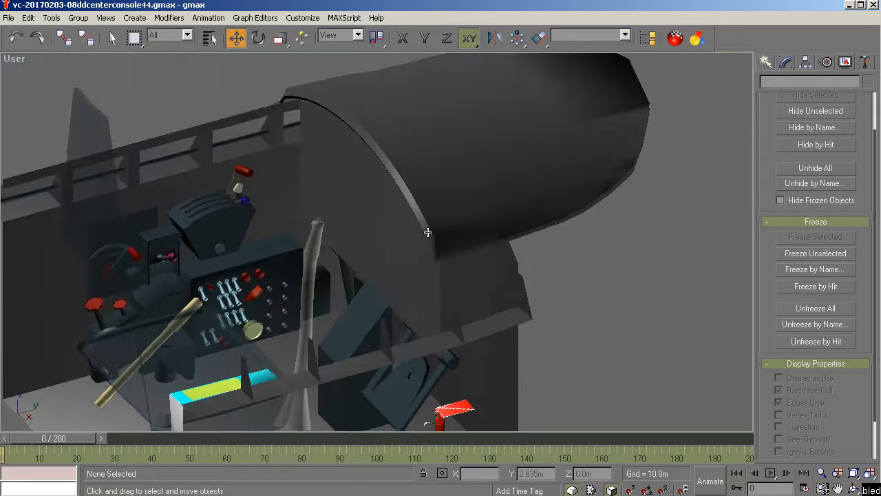
click(403, 216)
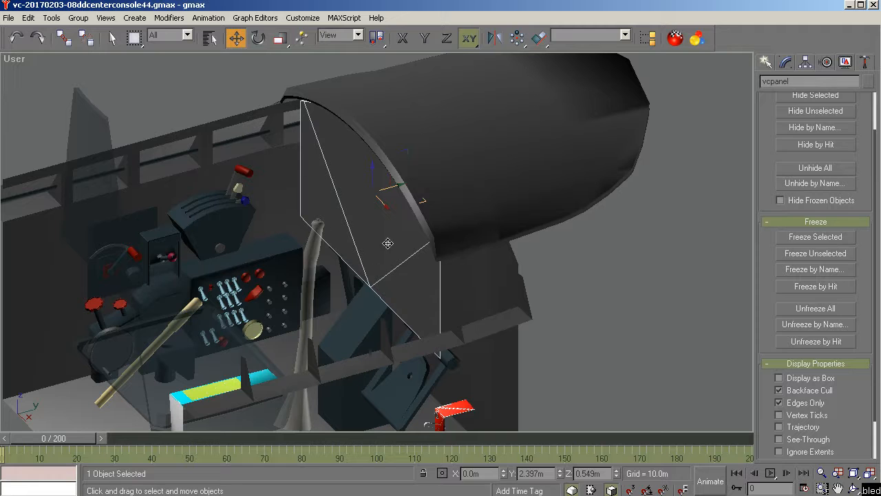
key(ctrl+s)
click(809, 112)
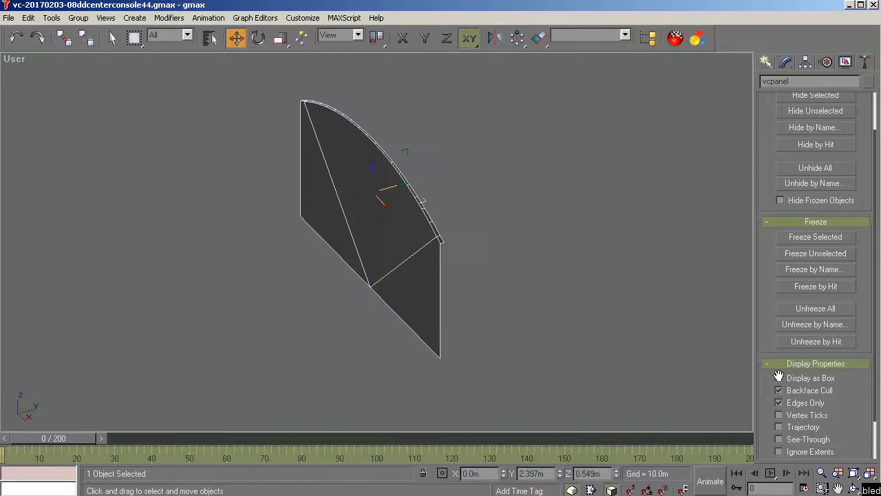
Step: Edit vcpanel at the Polygon level with the three polygons of its flat face selected
click(853, 487)
drag(402, 307, 417, 200)
scroll(417, 201, up, 3)
key(w)
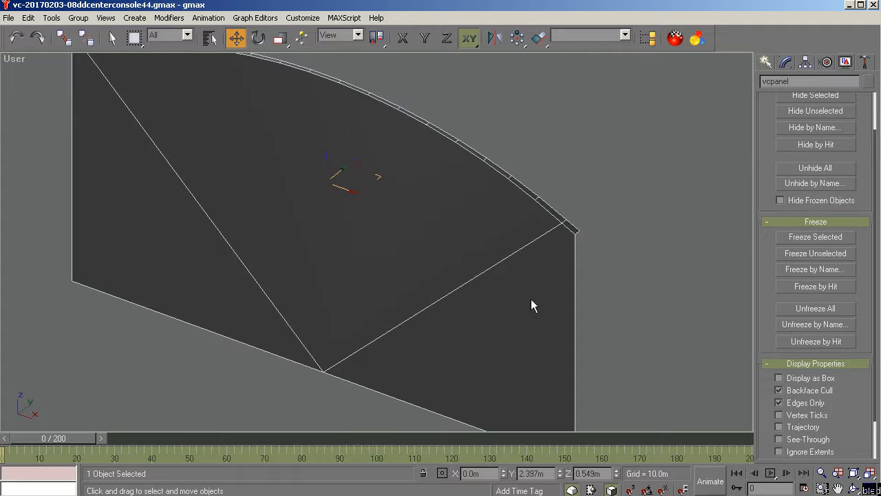
click(786, 62)
scroll(791, 210, down, 1)
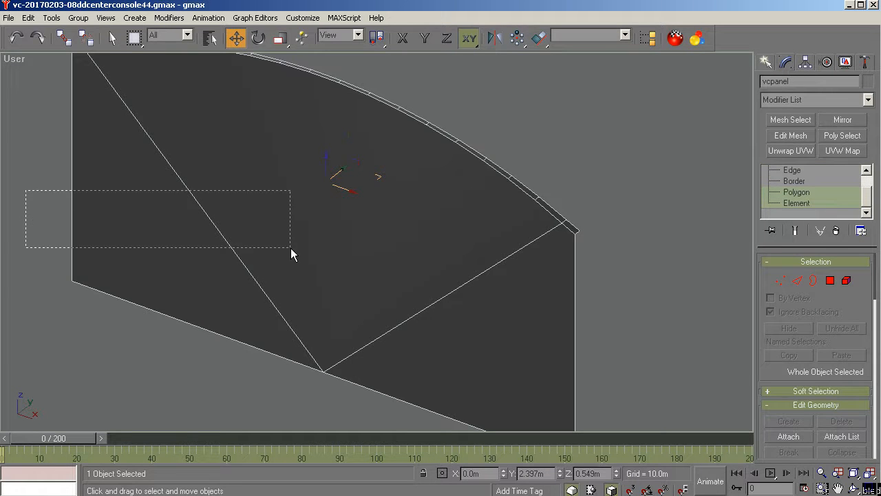
drag(471, 310, 470, 310)
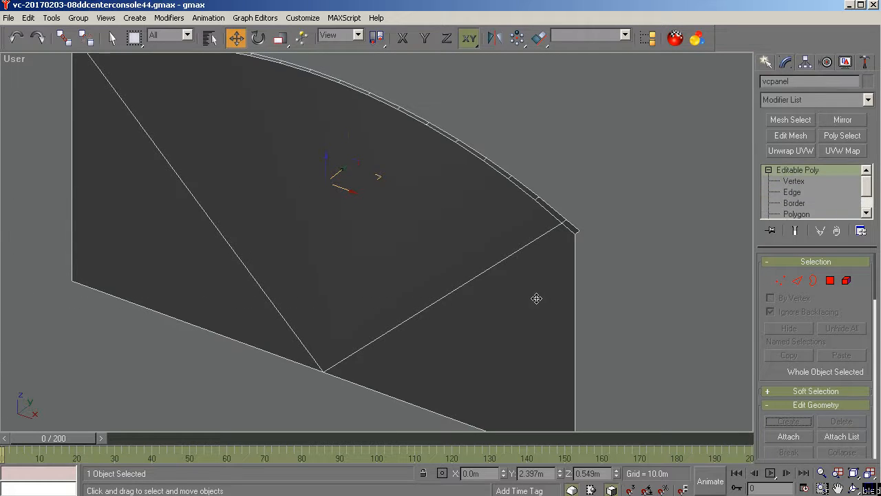
click(830, 280)
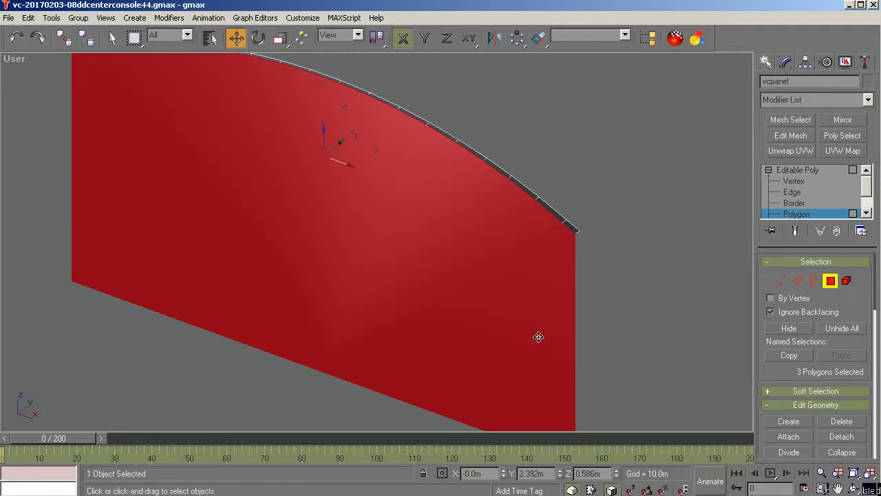
Step: Clone vcpanel's three selected face polygons to a new object named vcplanar, then leave polygon editing
scroll(657, 339, down, 1)
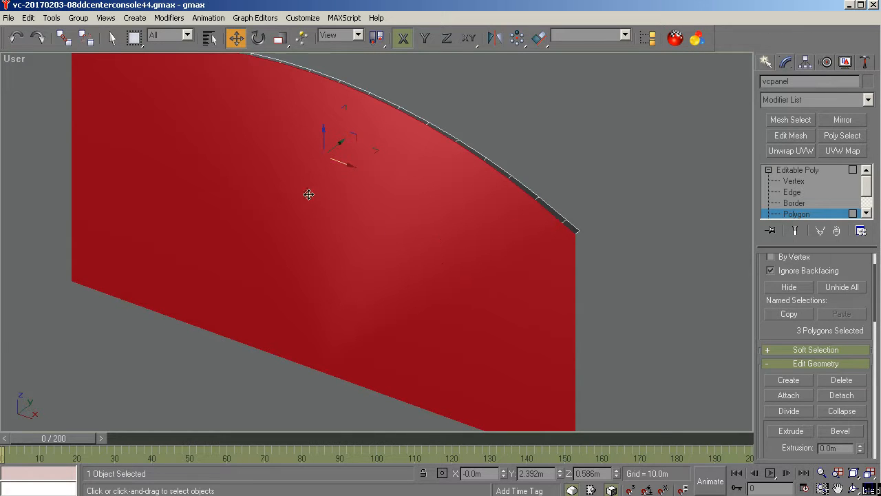
key(r)
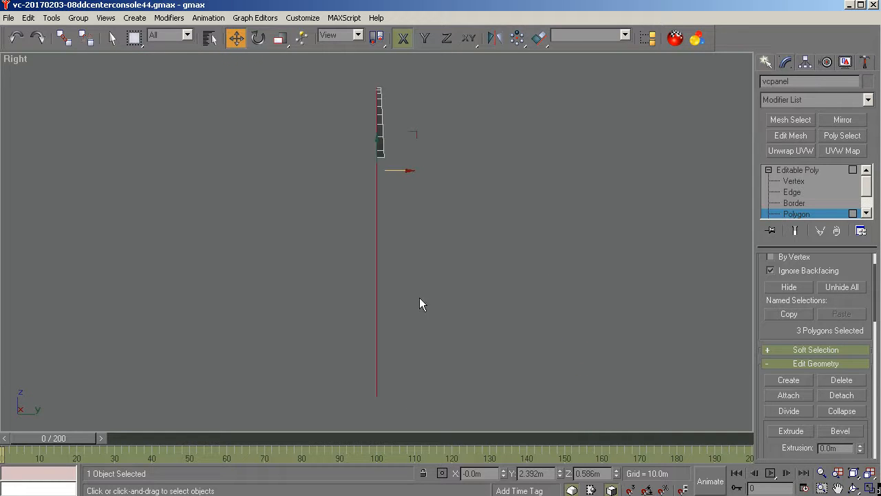
click(854, 487)
drag(496, 243, 631, 245)
drag(467, 234, 436, 216)
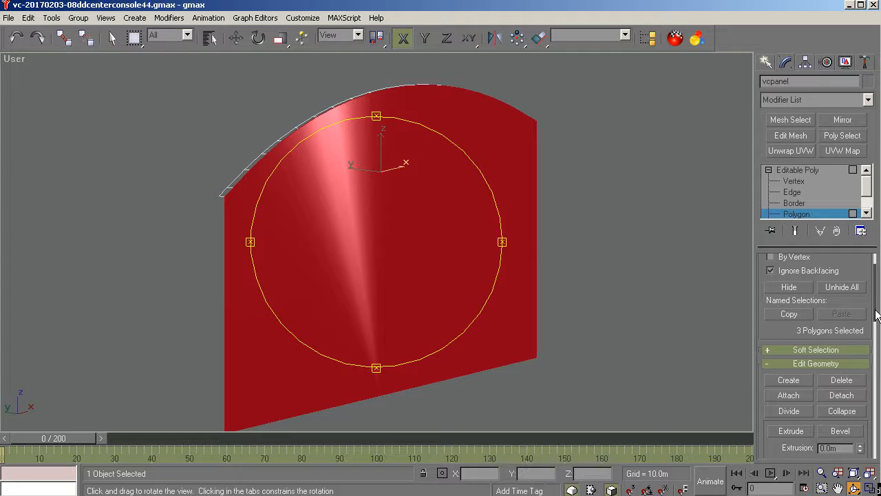
drag(876, 315, 872, 404)
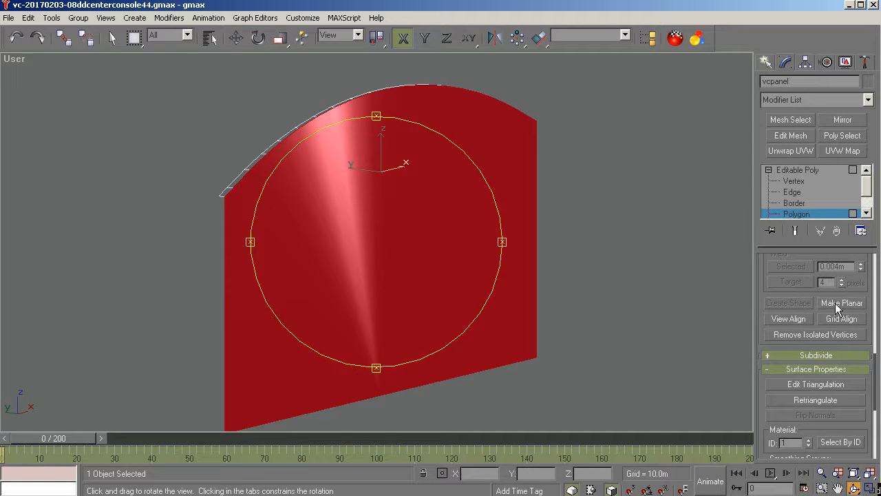
drag(404, 230, 377, 232)
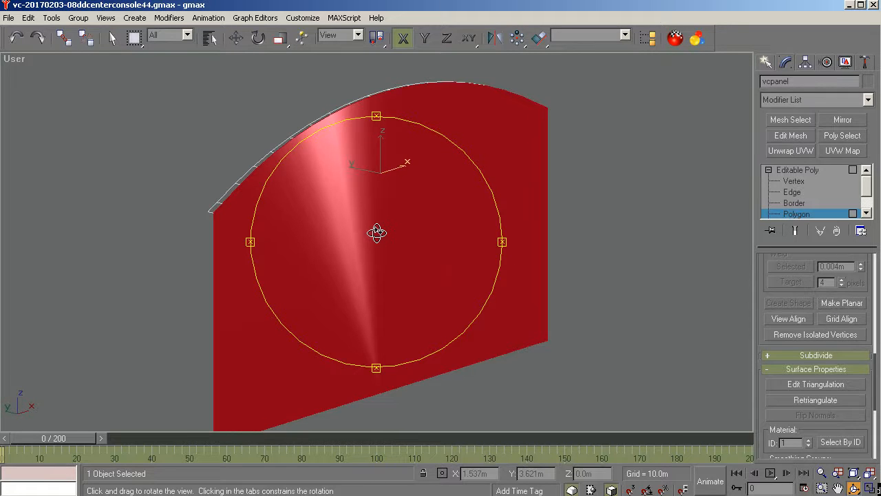
right_click(604, 228)
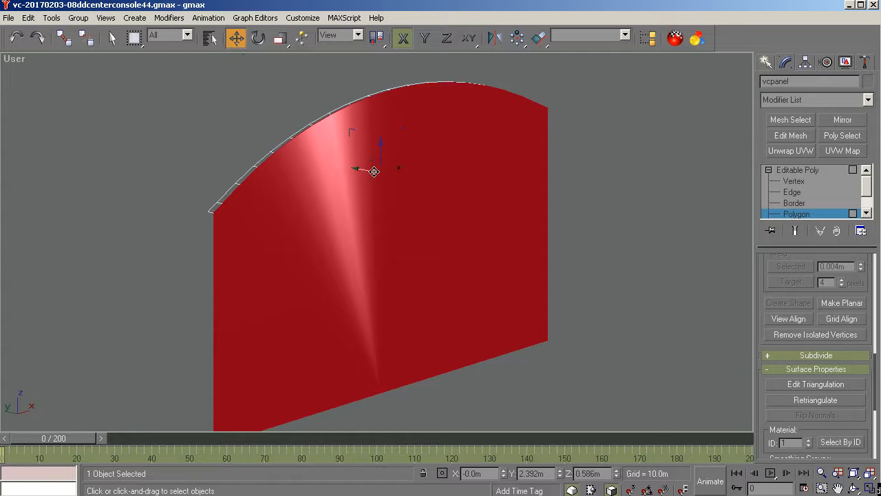
shift+drag(380, 151, 380, 153)
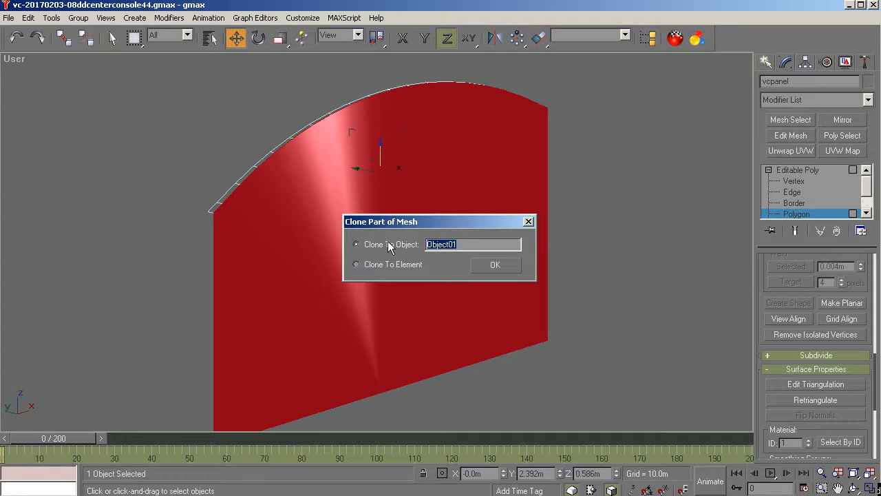
text(vcplanar)
click(494, 266)
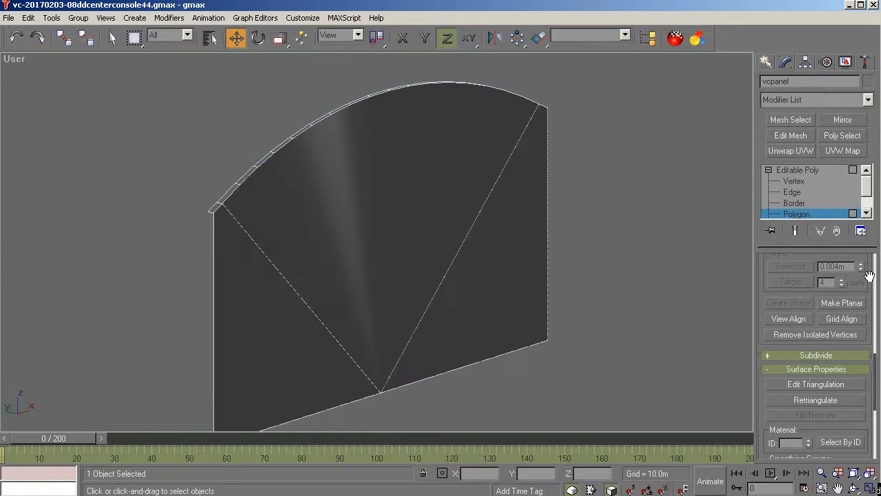
click(803, 170)
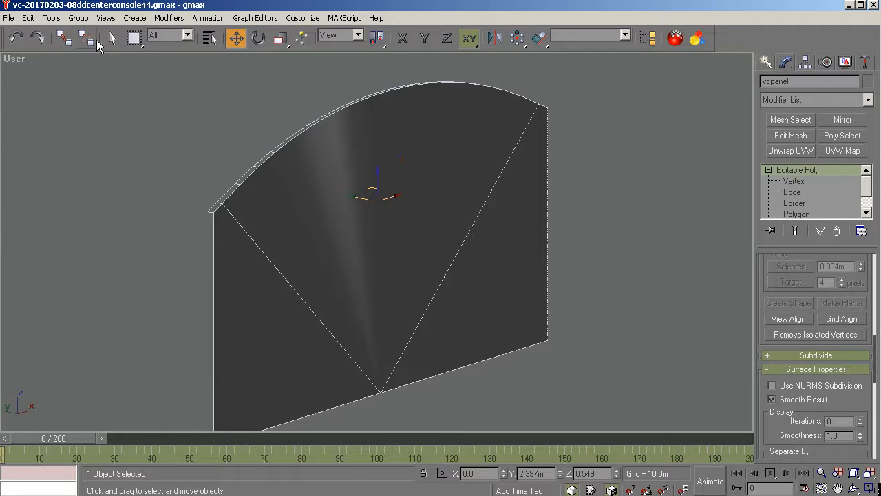
Step: Link vcpanel as a child of vcplanar and check the hierarchy in a subtree listing
click(64, 38)
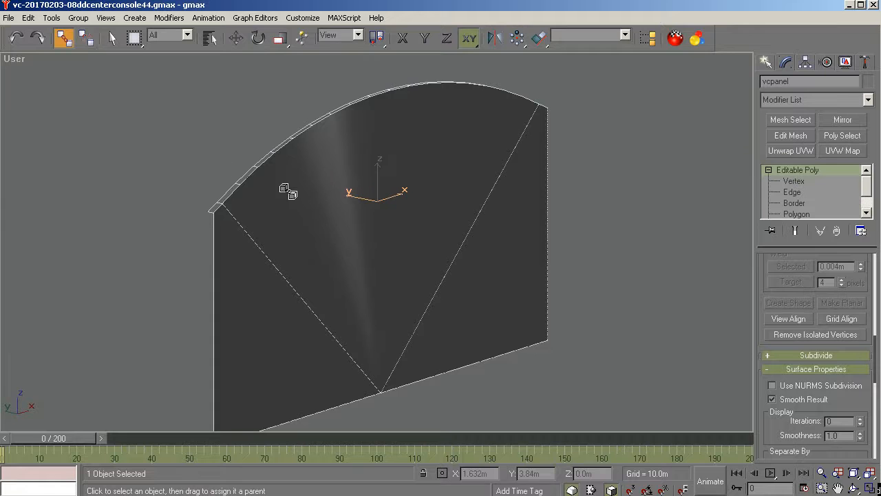
drag(288, 193, 262, 163)
click(112, 38)
click(209, 39)
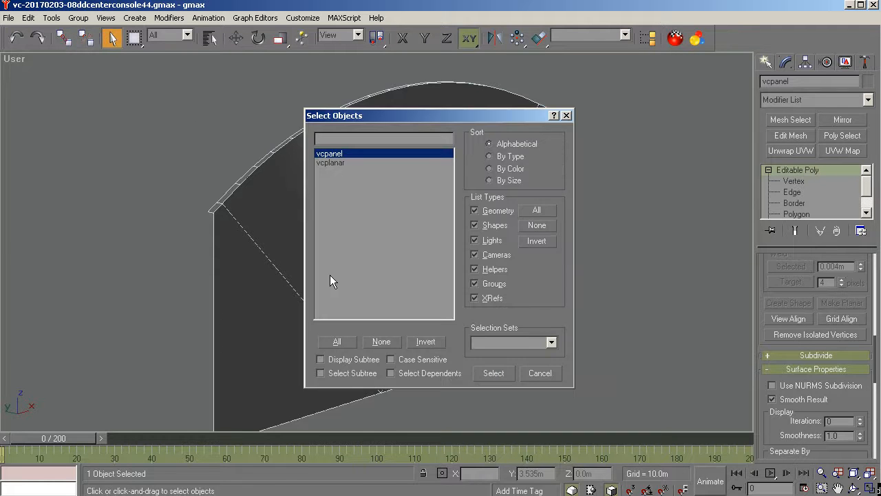
click(347, 359)
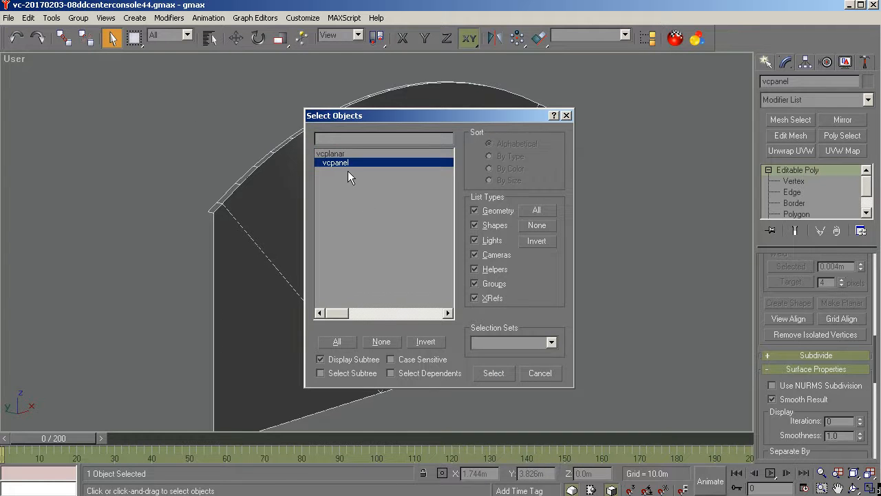
click(493, 373)
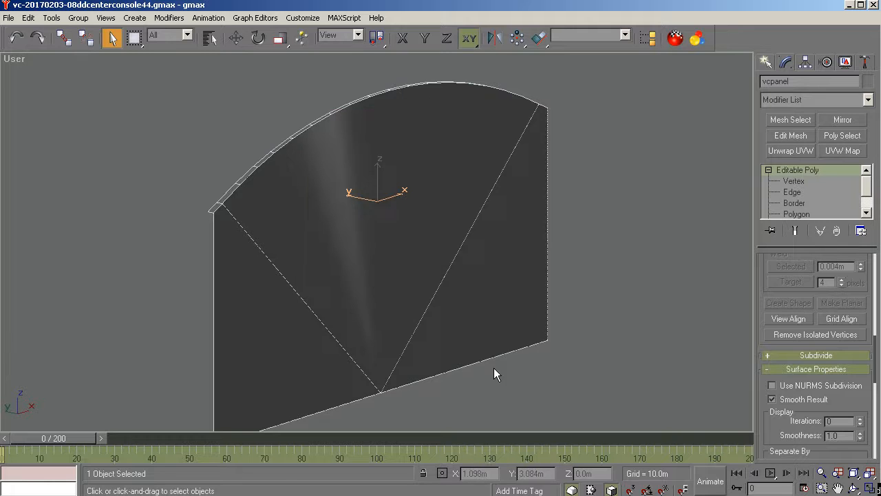
Step: Try to isolate vcpanel by hiding the unselected objects, then undo the attempt and recheck the object hierarchy
click(845, 62)
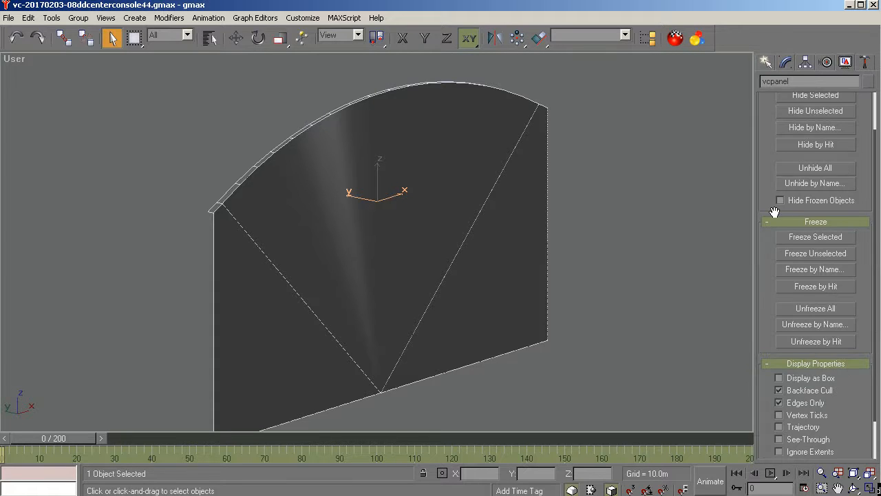
click(819, 113)
click(819, 112)
click(568, 186)
click(525, 187)
click(17, 43)
click(18, 44)
click(211, 39)
click(539, 371)
click(12, 40)
click(209, 38)
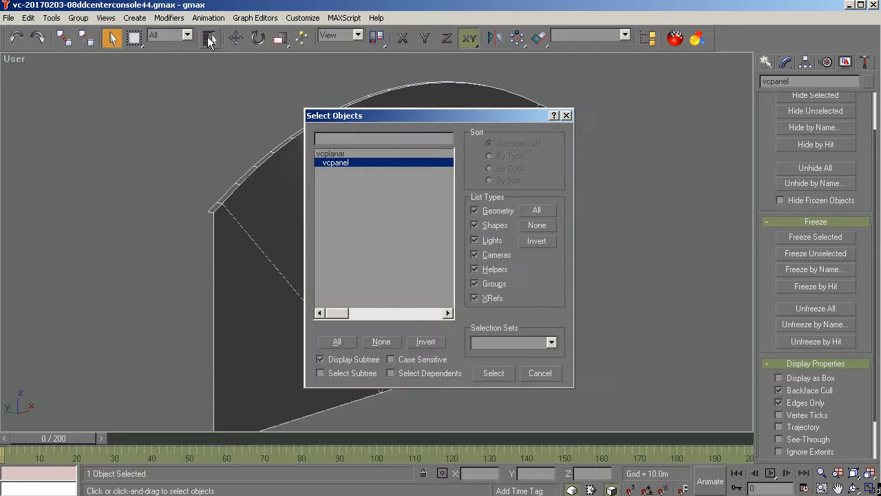
click(338, 154)
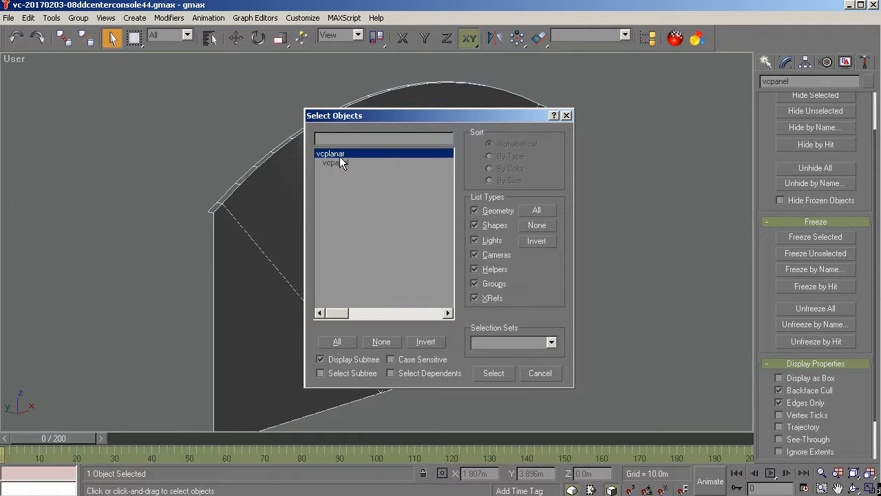
click(540, 374)
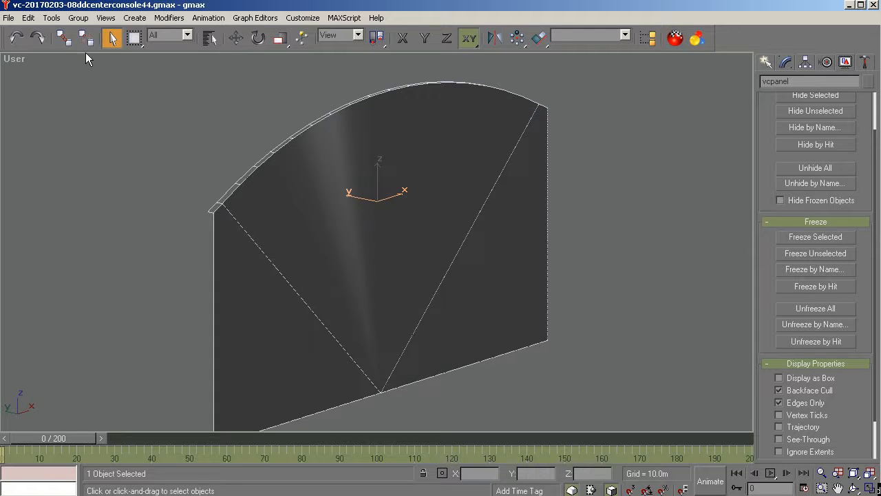
Step: Select vcplanar and link it to vcpanel as its parent, then check the hierarchy listing
click(209, 37)
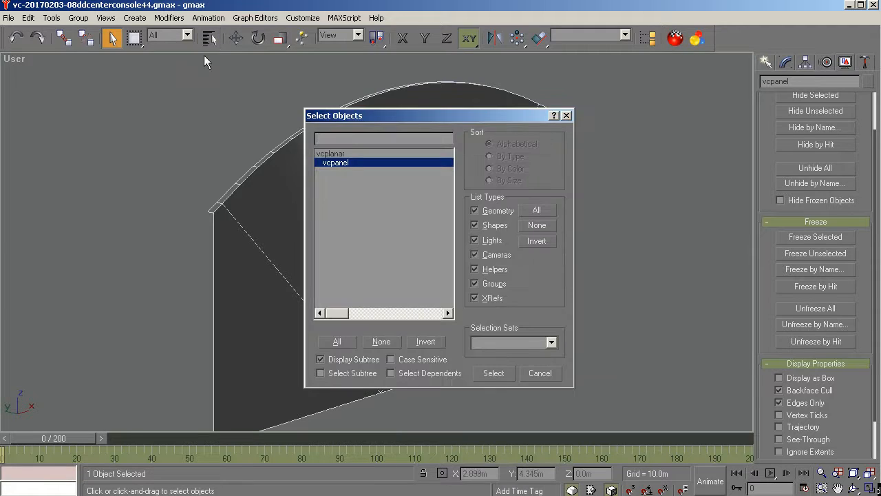
click(325, 154)
click(493, 373)
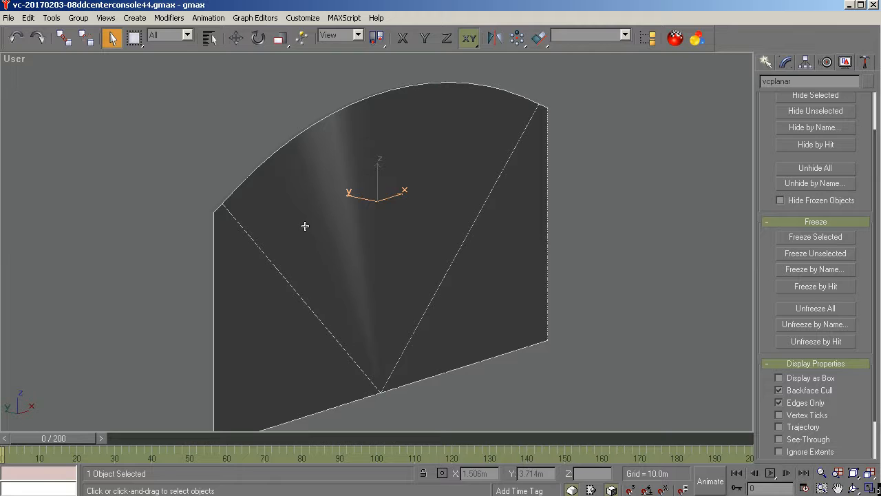
click(63, 38)
scroll(265, 161, up, 5)
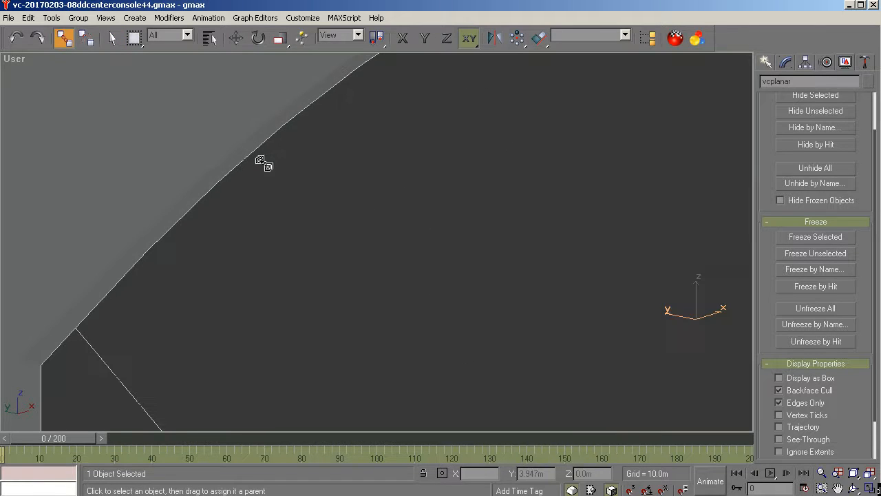
drag(261, 158, 244, 137)
click(113, 37)
click(209, 39)
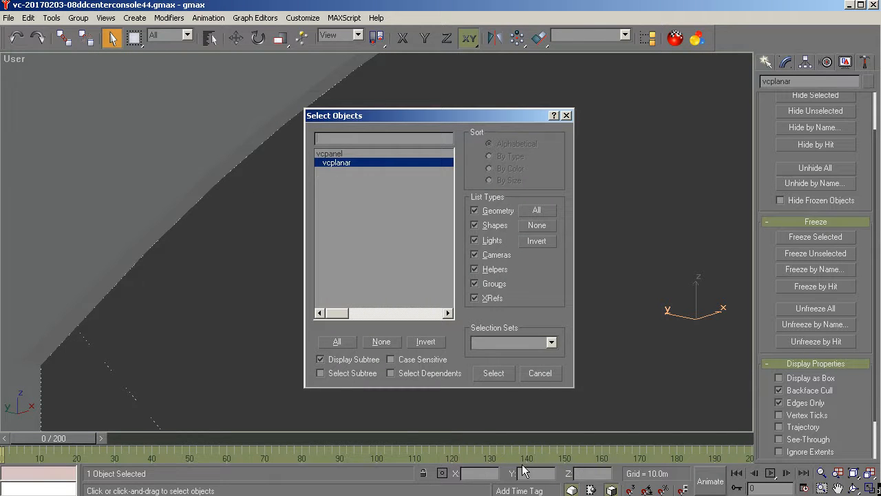
click(540, 372)
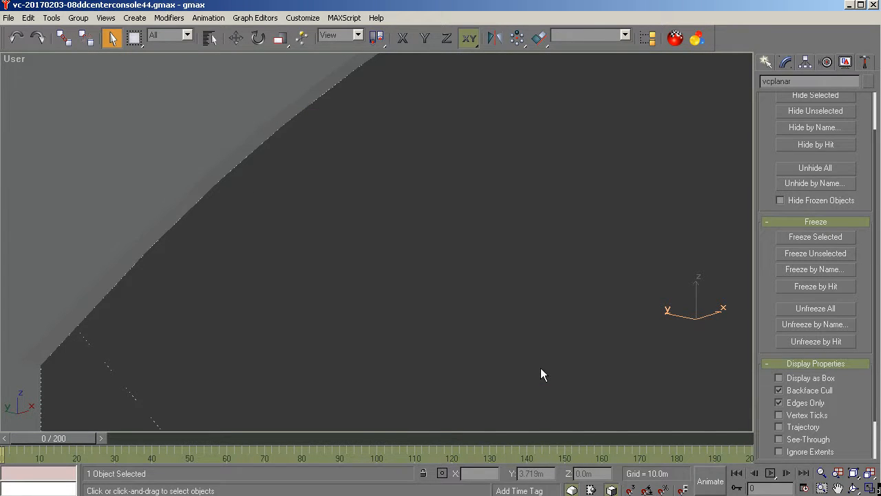
Step: Hide everything except vcplanar, then centre its pivot on the object, align the pivot to the world and reset its scale
click(798, 113)
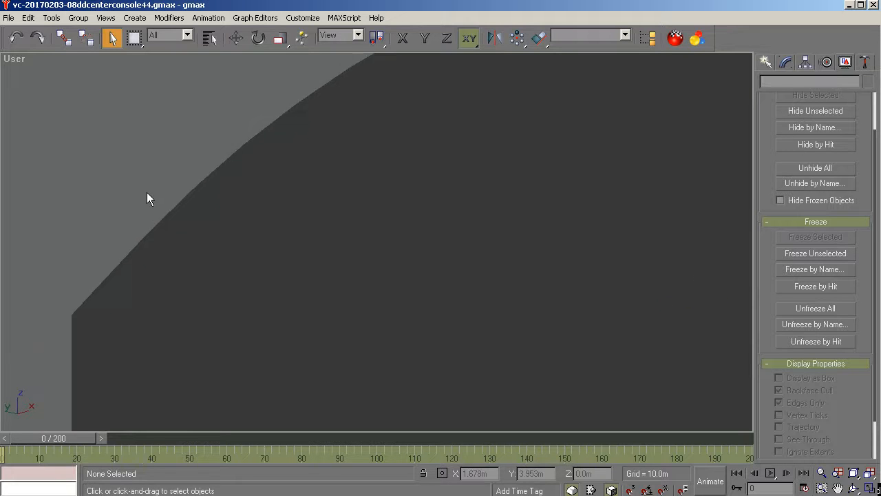
key(z)
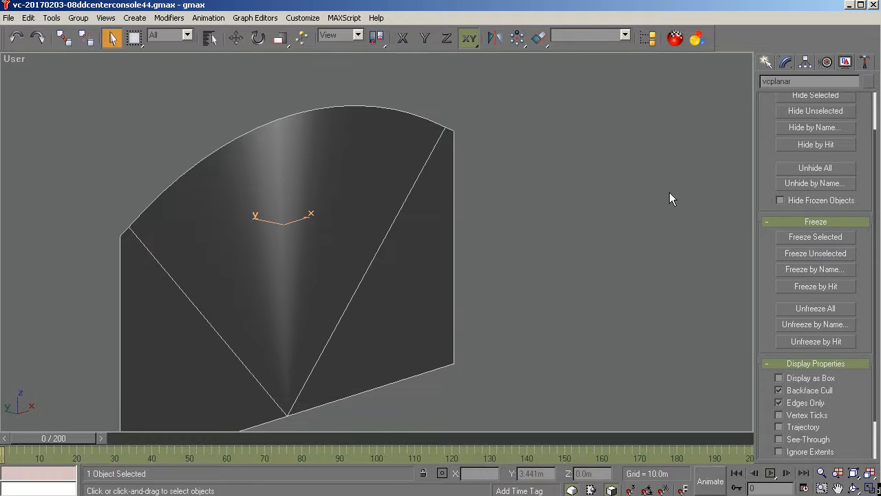
click(805, 63)
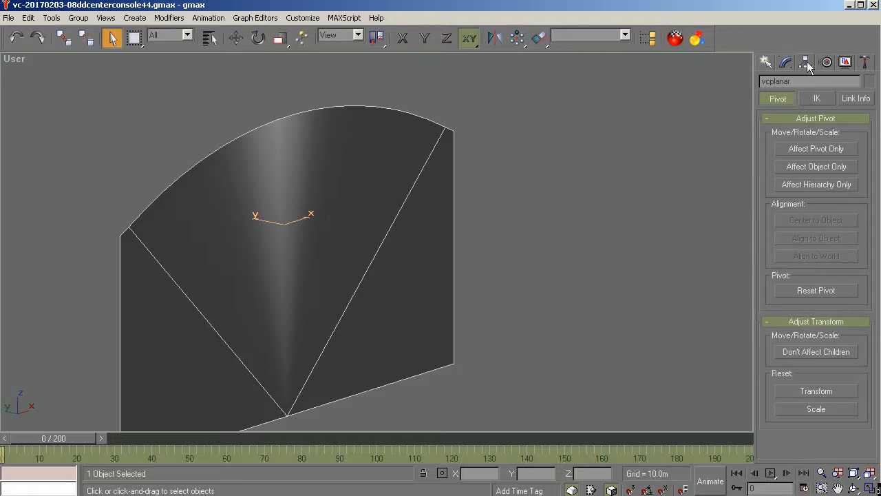
click(797, 150)
click(801, 223)
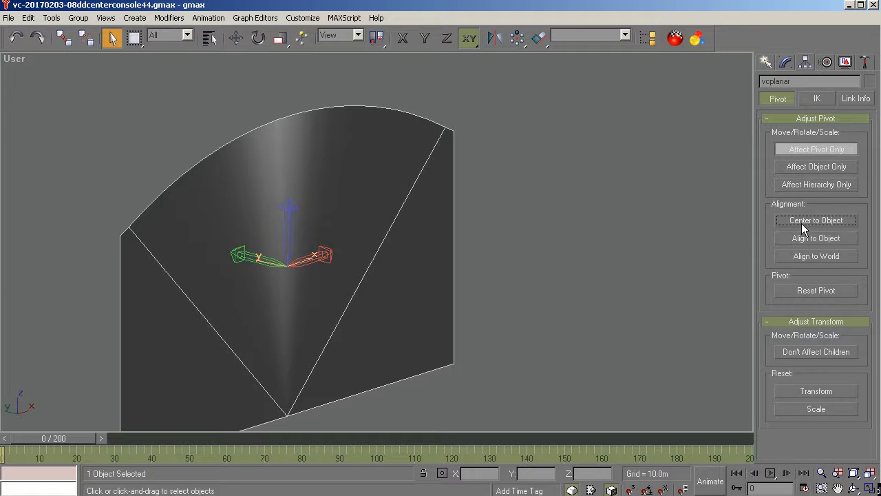
click(799, 259)
click(811, 409)
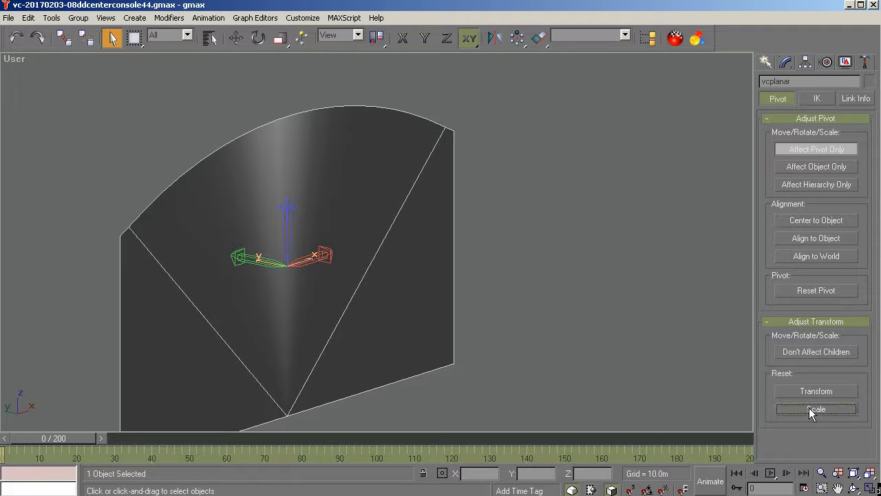
click(808, 150)
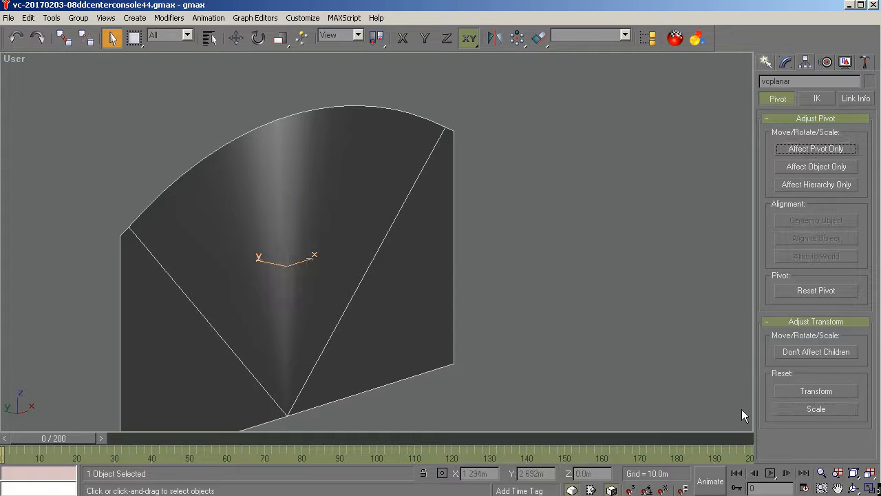
Step: Unhide only vcpanel so it is displayed together with vcplanar
click(854, 487)
drag(532, 317, 356, 281)
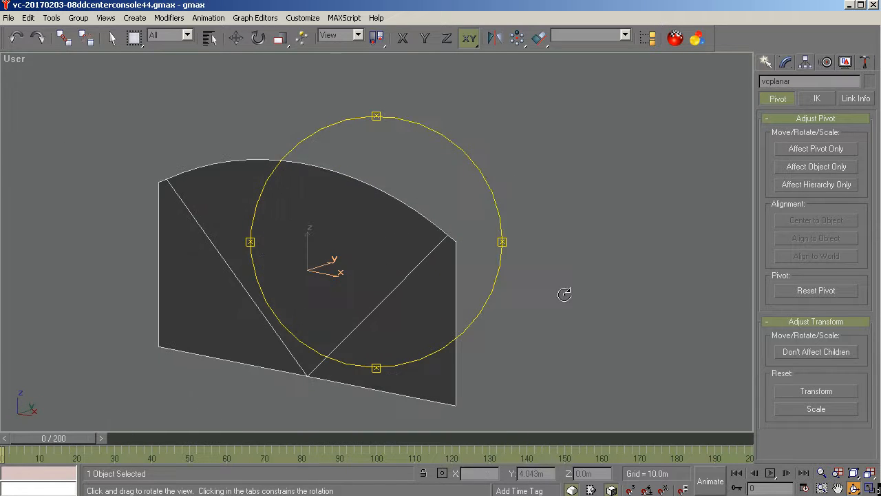
right_click(564, 293)
click(845, 63)
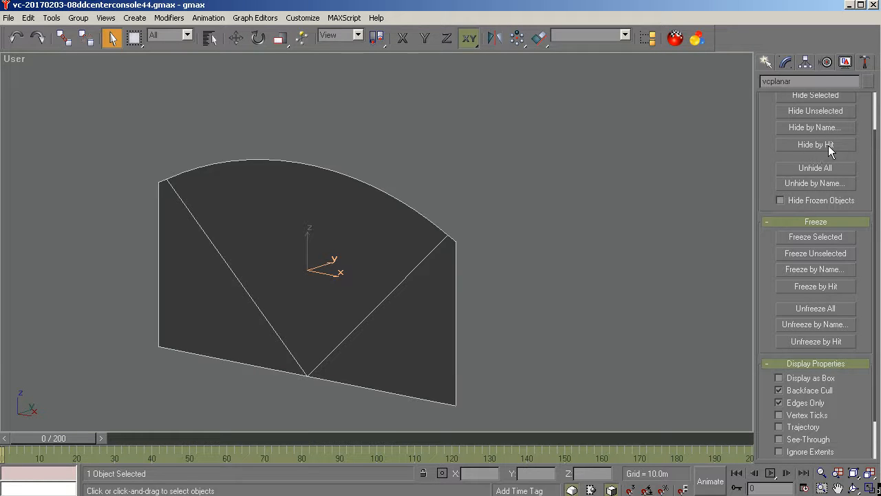
click(816, 187)
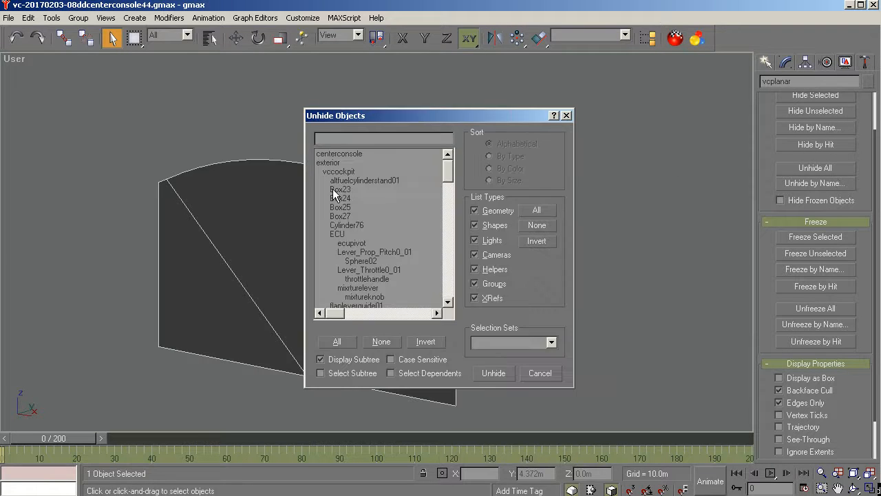
scroll(430, 201, down, 20)
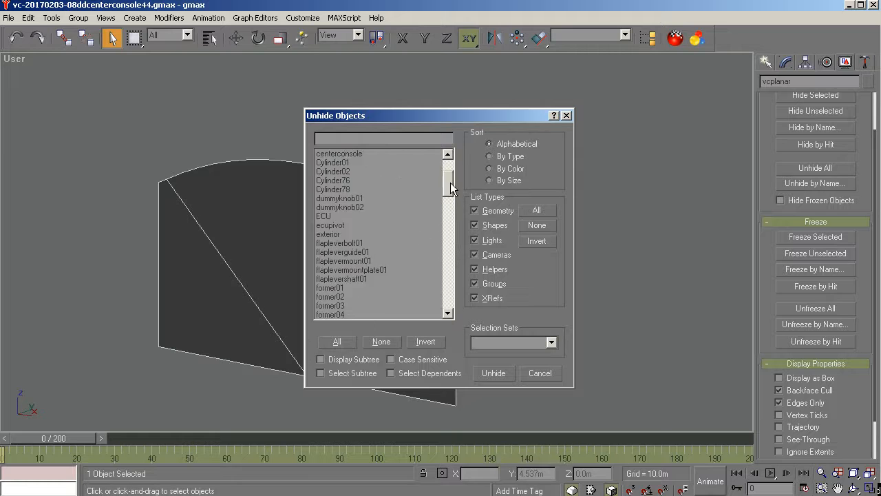
click(367, 314)
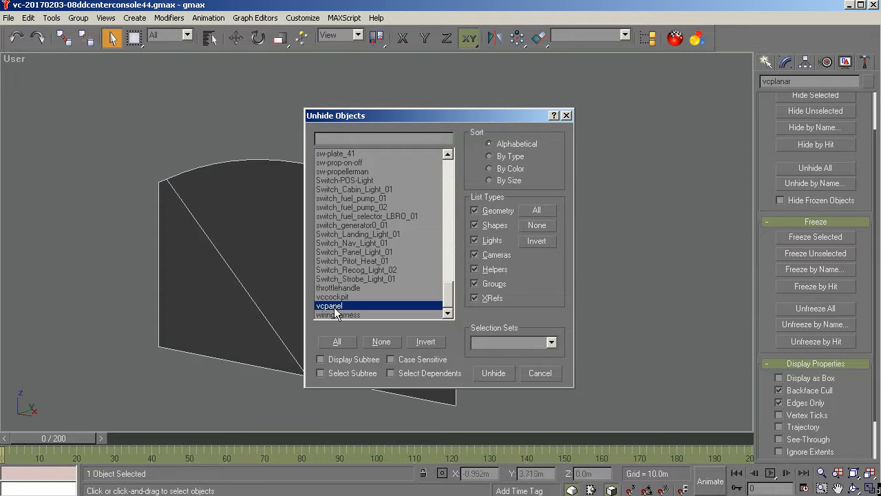
click(493, 372)
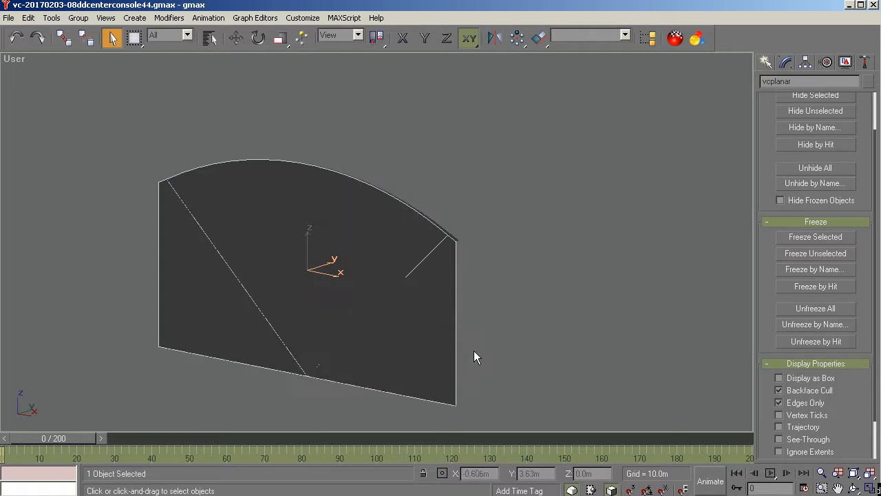
click(853, 488)
drag(434, 308, 360, 297)
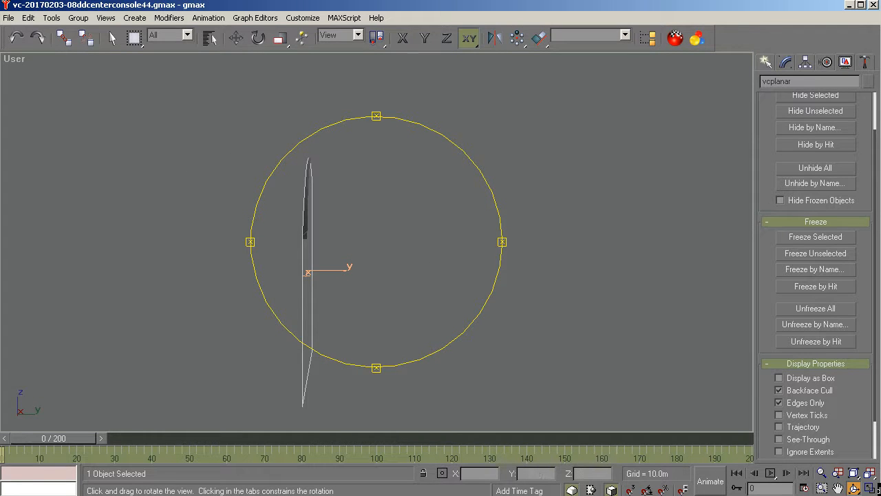
Step: In the Right view, move vcplanar about -0.002 m along its local Y axis so it sits just in front of vcpanel
key(r)
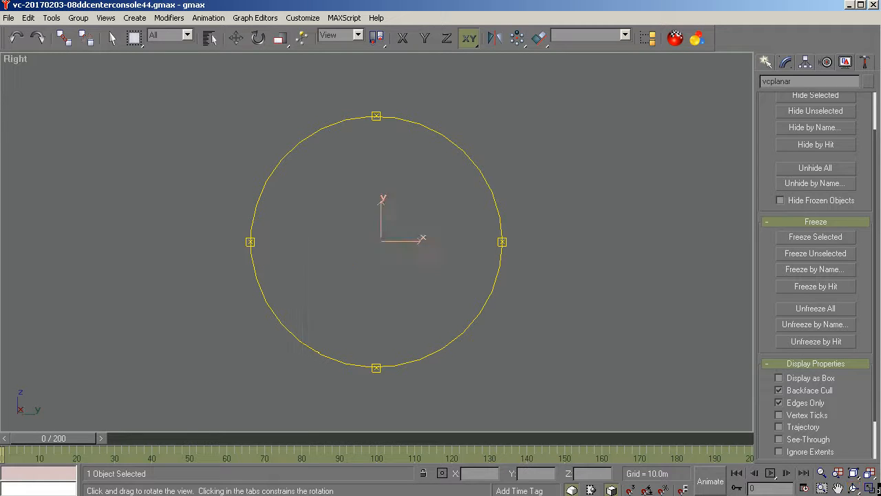
key(ctrl+alt+z)
scroll(377, 242, up, 2)
scroll(377, 242, down, 2)
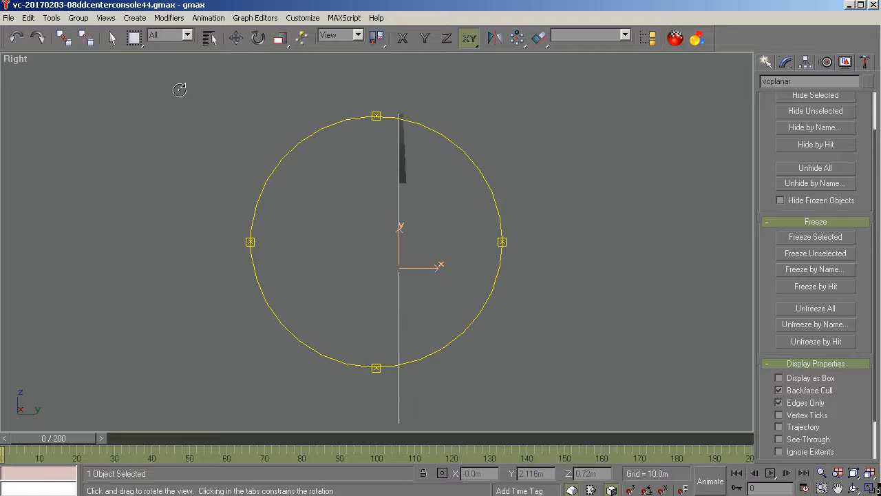
click(234, 39)
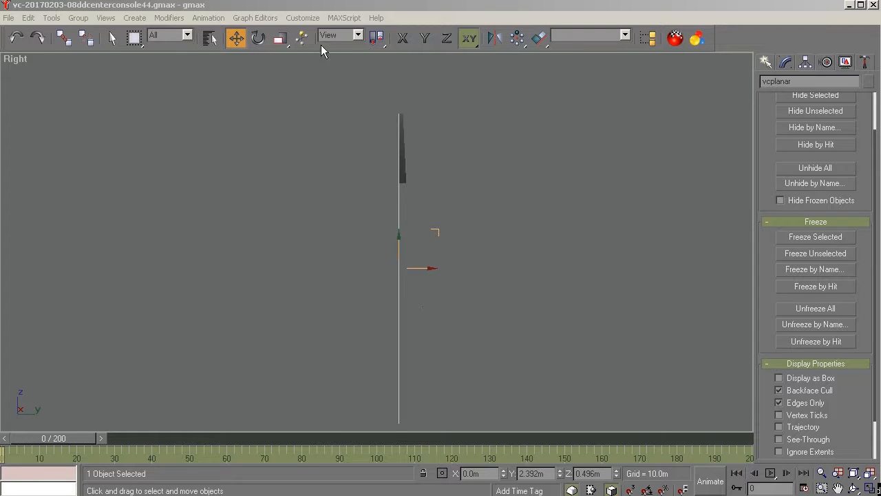
click(351, 36)
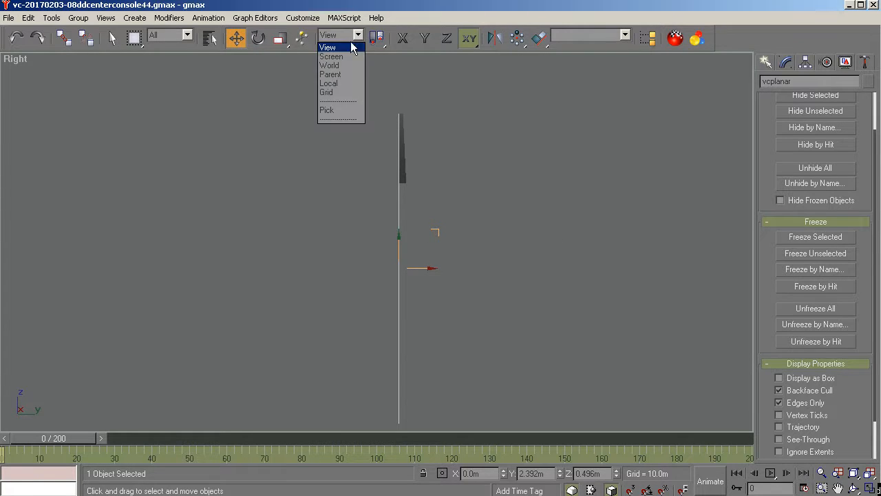
click(337, 84)
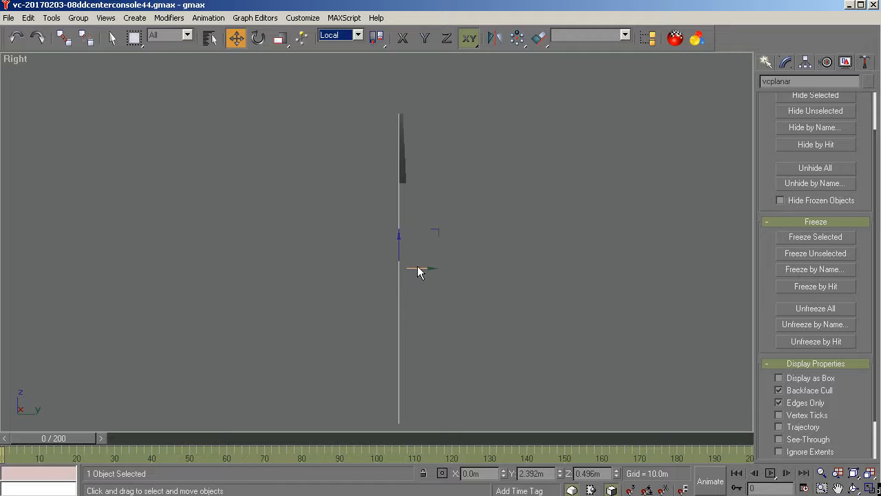
drag(419, 272, 415, 267)
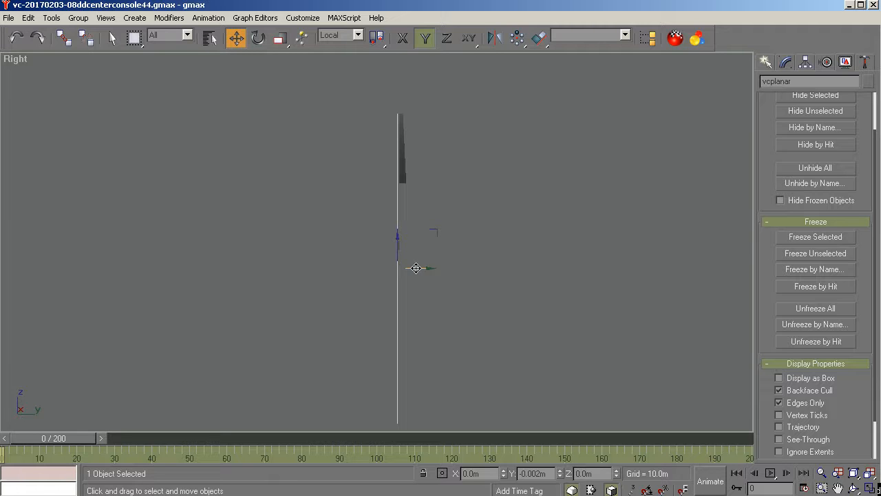
drag(416, 267, 416, 268)
Step: Hide everything except vcplanar and show it in the Front view, fitted to the viewport and selected
click(810, 110)
key(f)
click(853, 479)
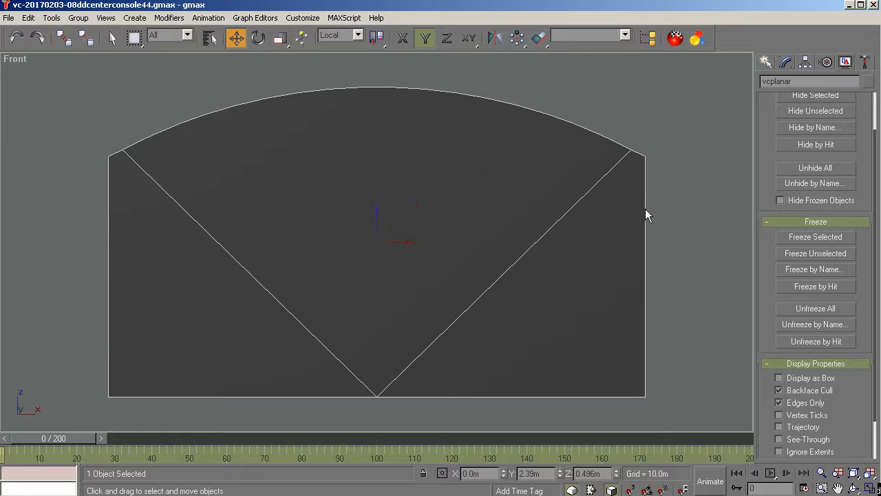
click(715, 219)
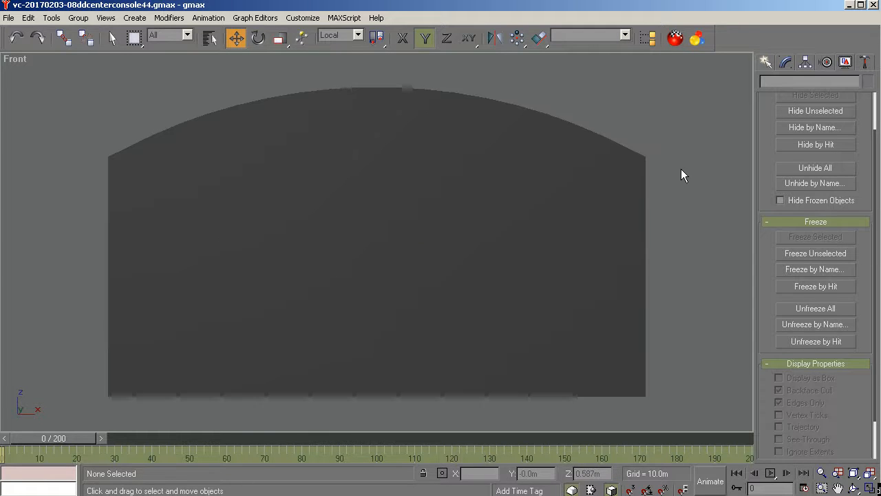
drag(681, 163, 589, 231)
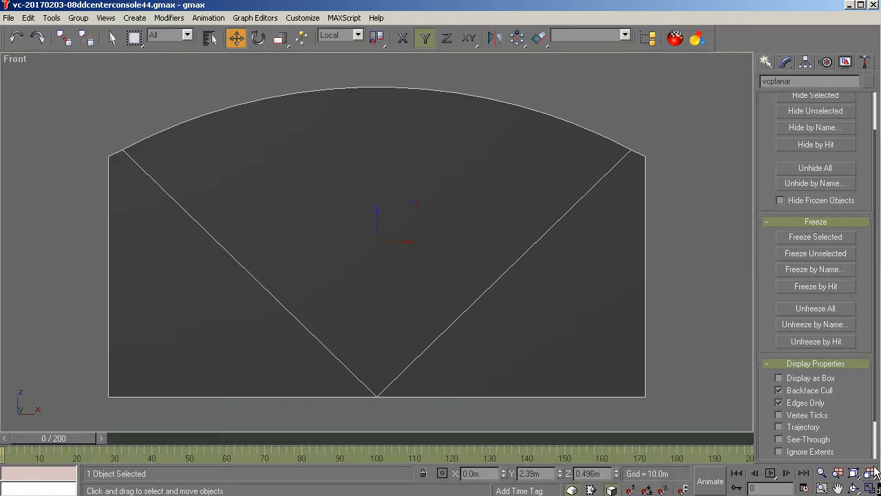
Step: Add a Poly Select modifier to vcplanar and activate its polygon level with all the faces selected
click(785, 62)
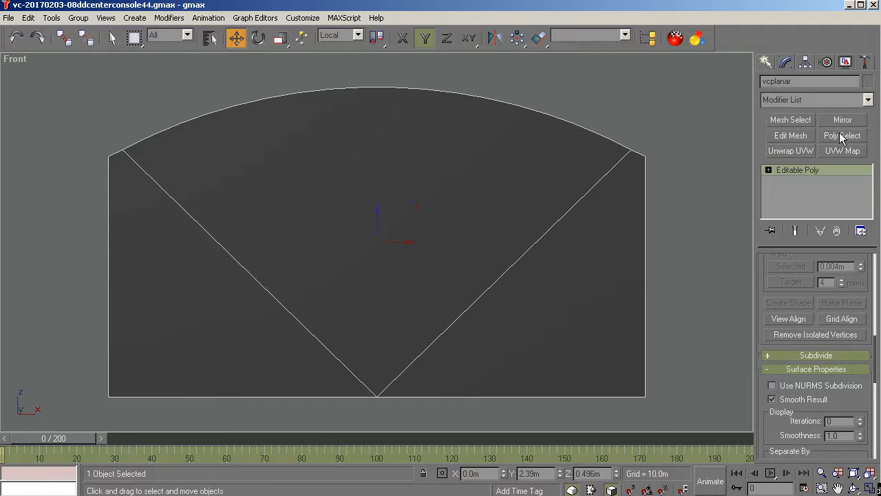
click(868, 100)
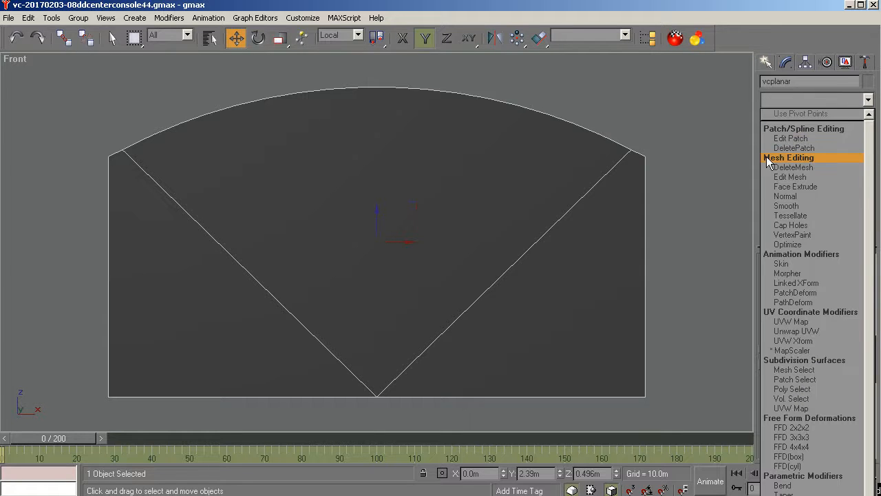
click(794, 389)
click(830, 281)
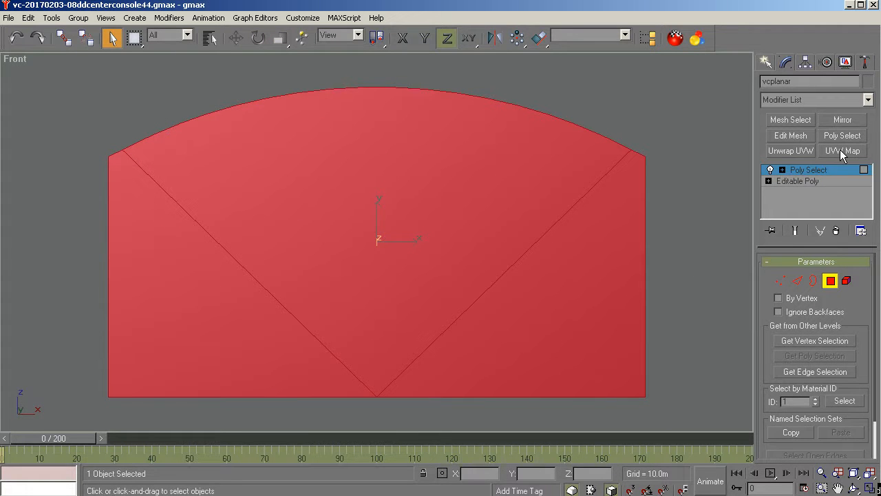
Step: Add a planar UVW Map modifier to vcplanar and align its gizmo to the Front view
click(868, 99)
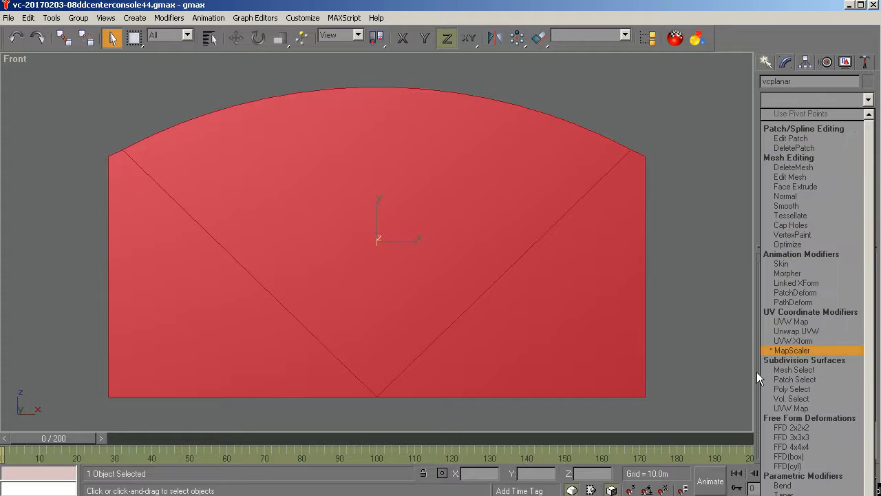
click(781, 409)
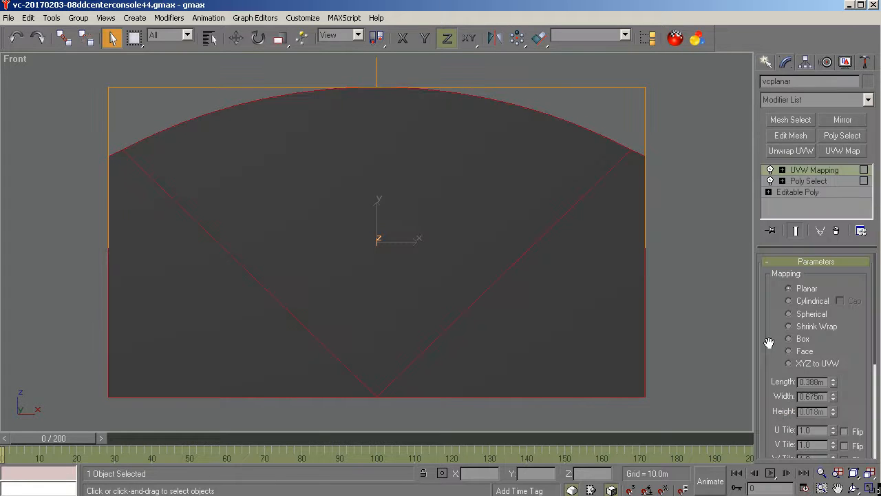
click(782, 170)
click(805, 181)
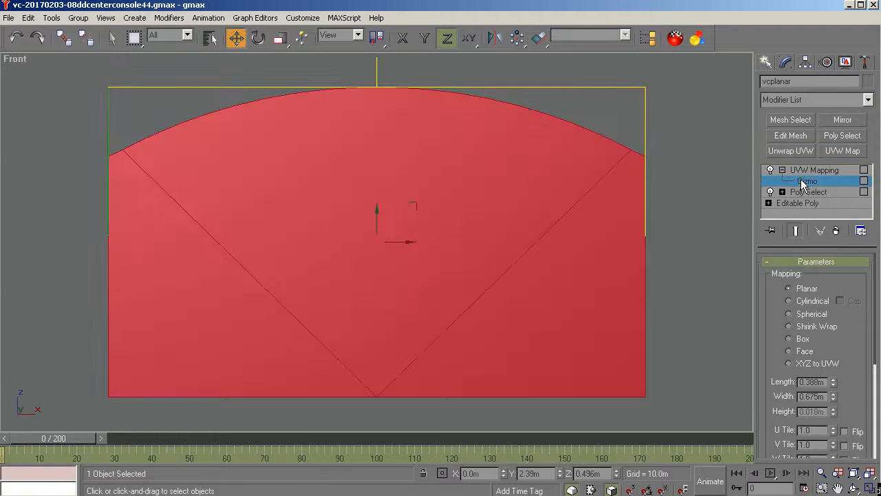
drag(874, 342, 834, 439)
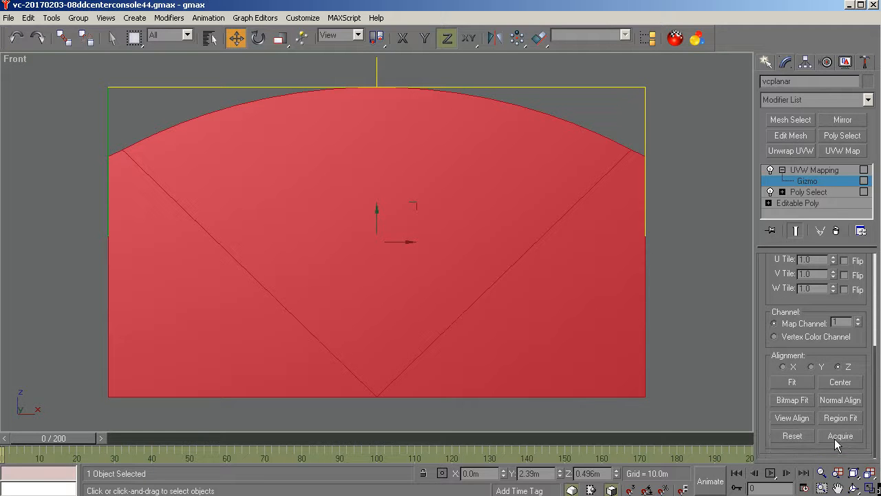
click(804, 418)
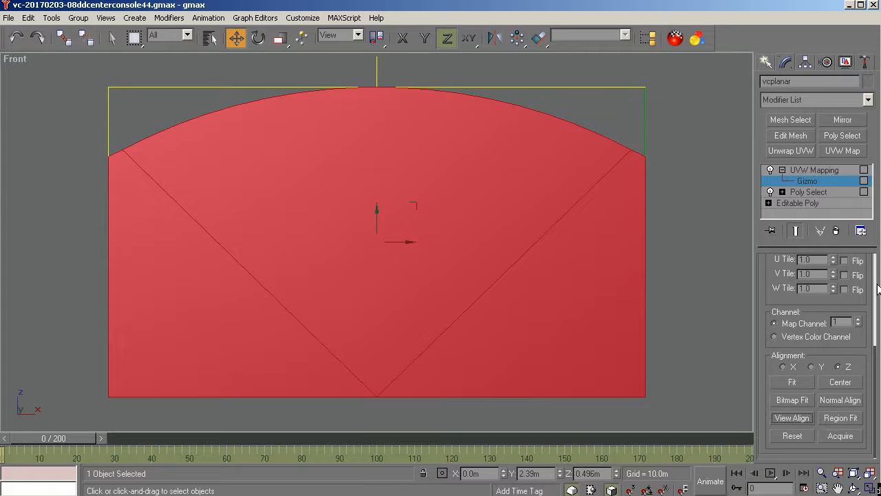
Step: Set both the width and the length of the UVW mapping gizmo to 0.7 m
scroll(878, 287, up, 3)
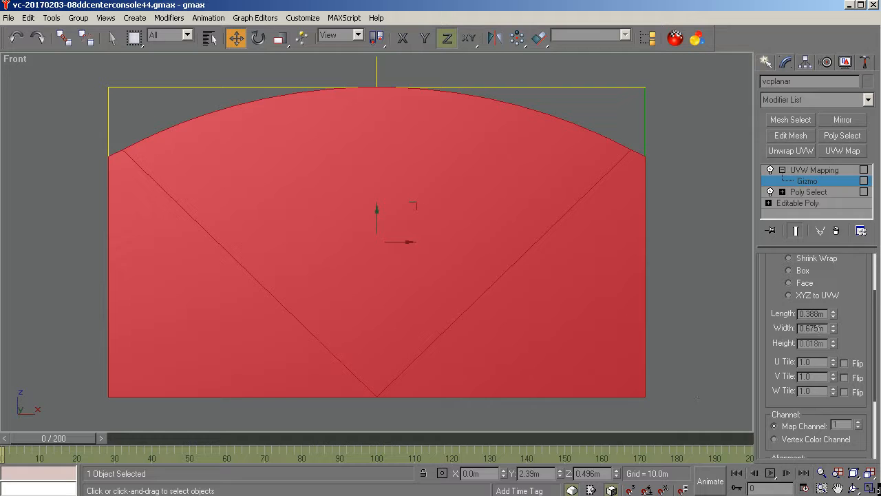
double_click(823, 329)
text(0.7)
key(Tab)
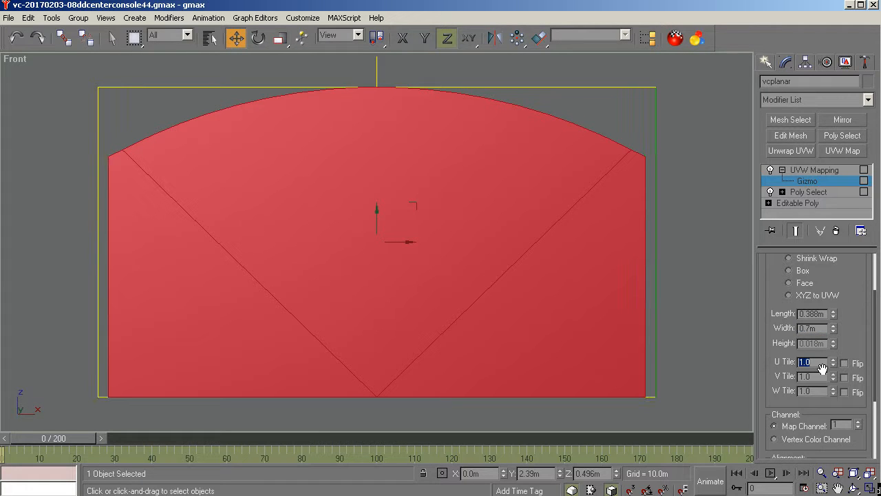
key(shift+Tab)
key(shift+Tab)
key(BackSpace)
text(0.7)
key(Tab)
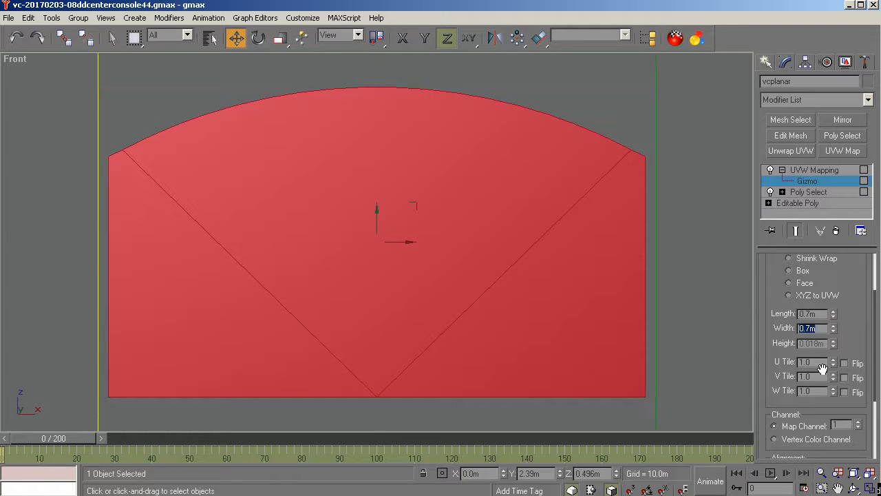
Step: Move the mapping gizmo up to a Z of about 0.639 m, with its lower edge just below vcplanar, and leave gizmo editing
click(853, 473)
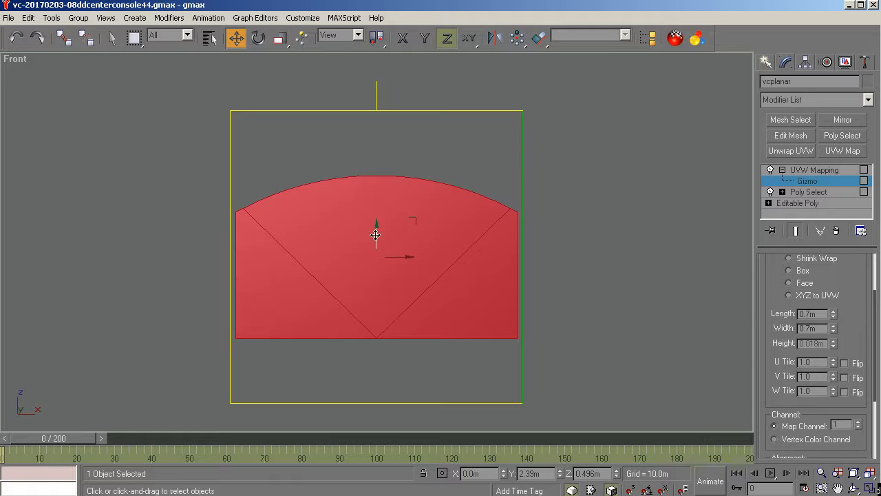
drag(374, 229, 369, 173)
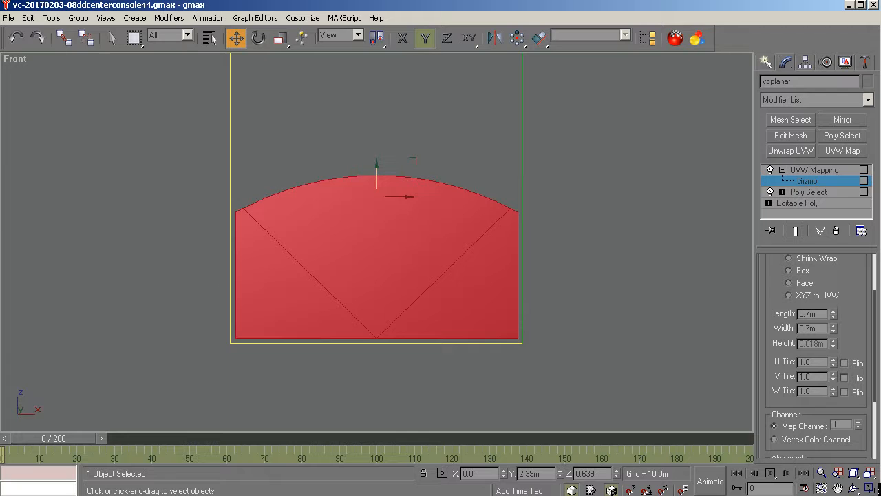
click(838, 488)
drag(640, 230, 640, 357)
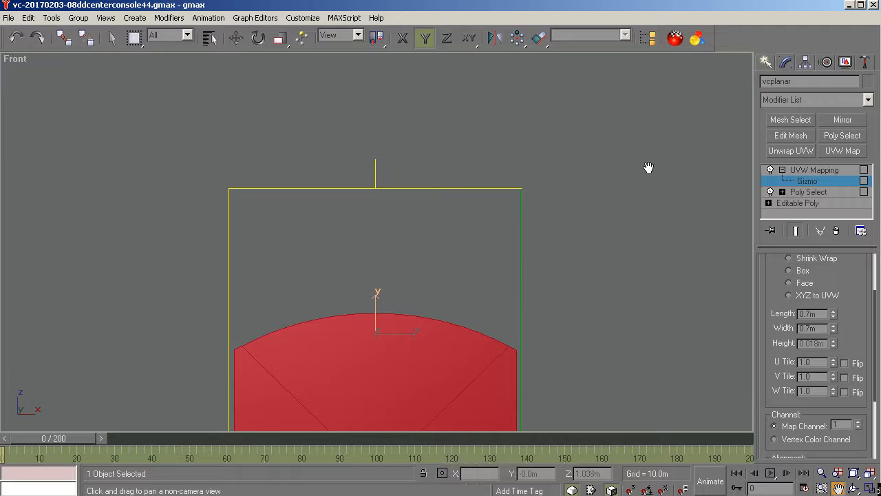
click(797, 173)
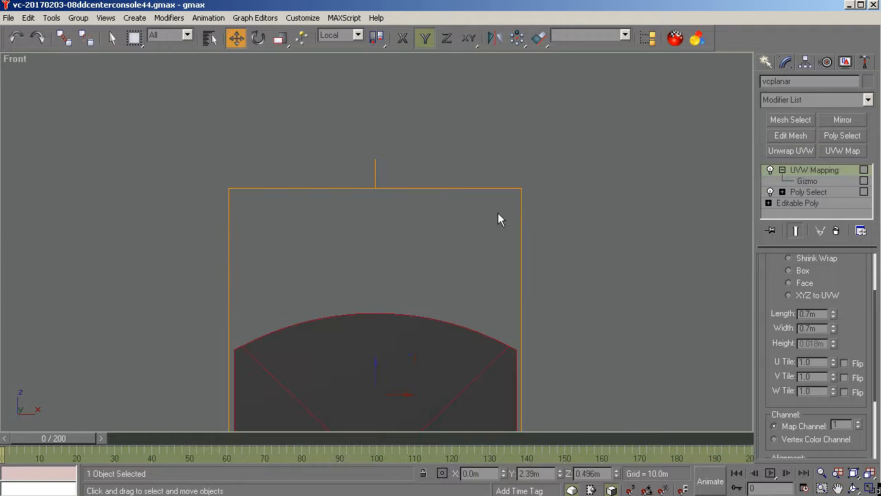
click(10, 18)
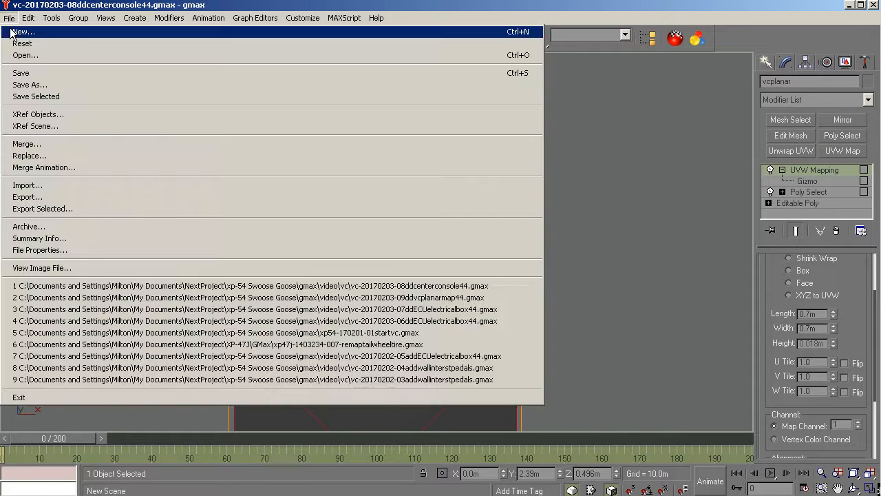
click(50, 209)
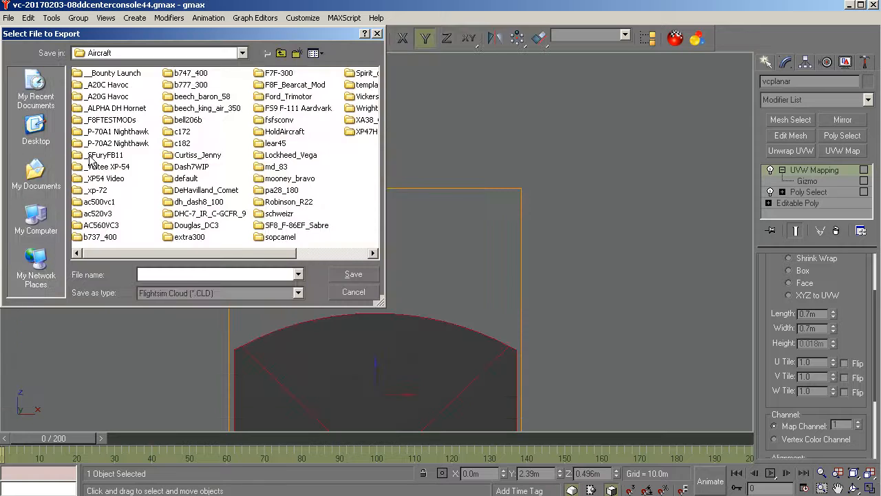
click(37, 131)
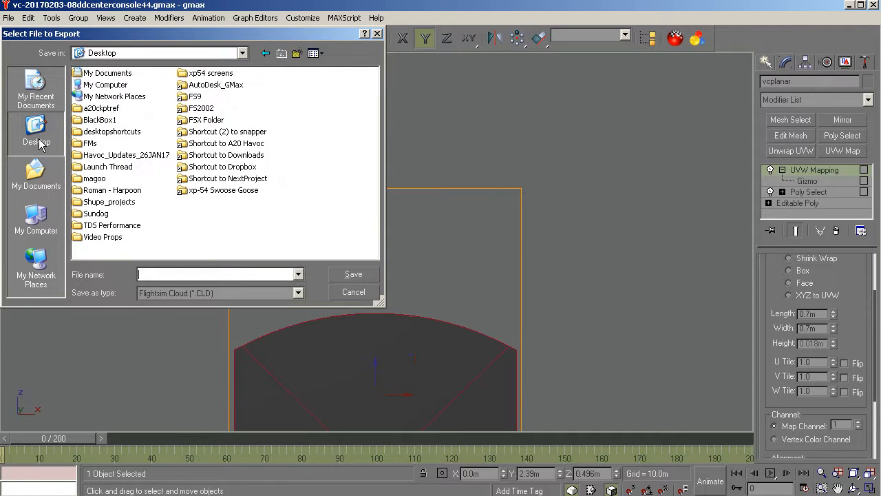
click(354, 292)
Step: Start exporting only the selected vcplanar object, with Quake III (*.MD3) as the file type
click(9, 19)
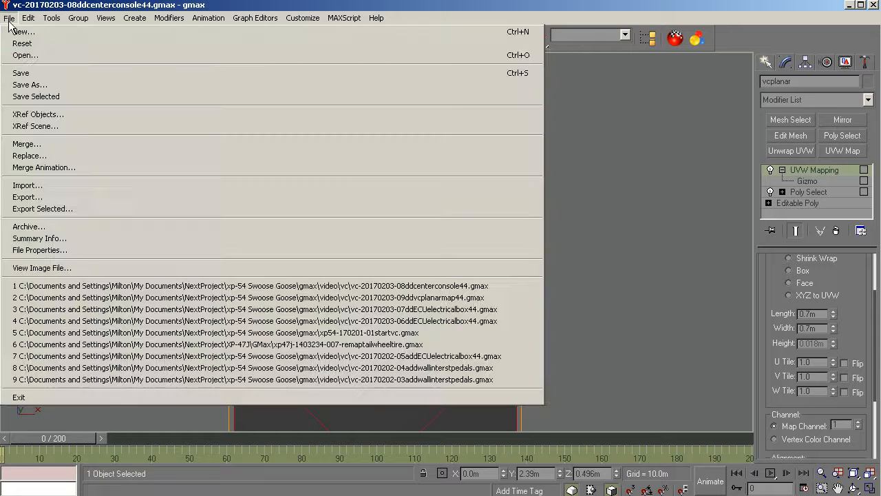
click(43, 210)
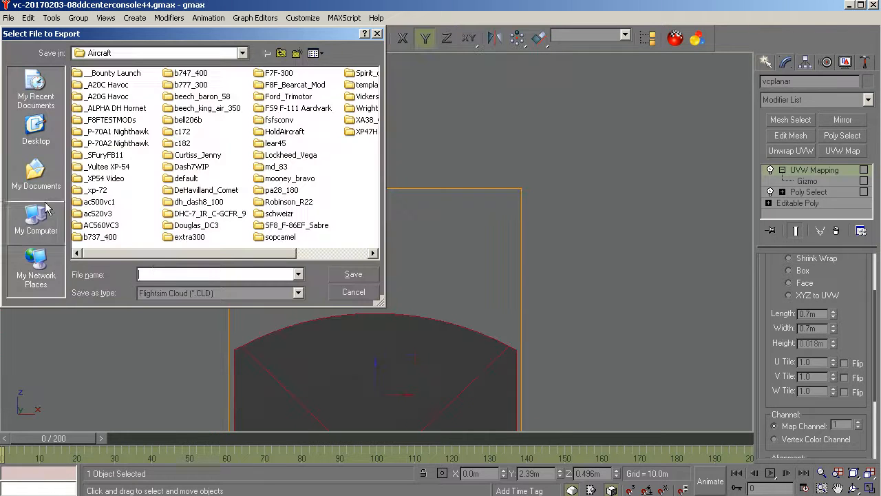
click(300, 293)
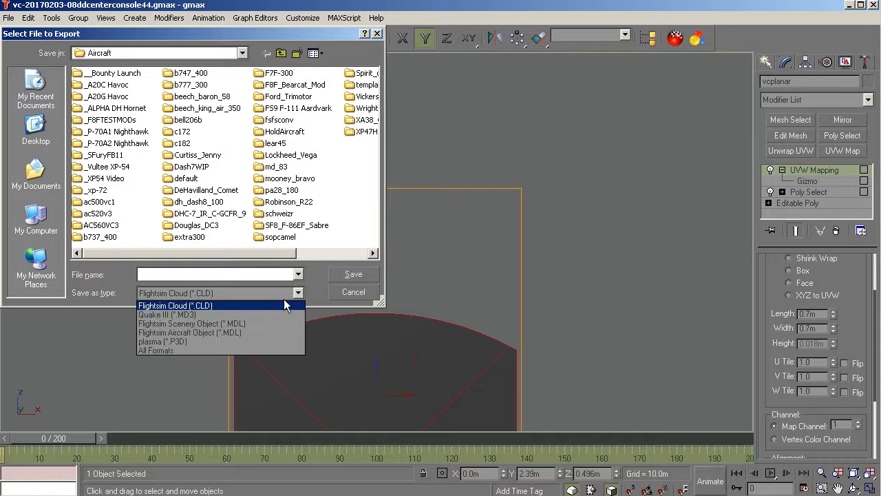
click(247, 314)
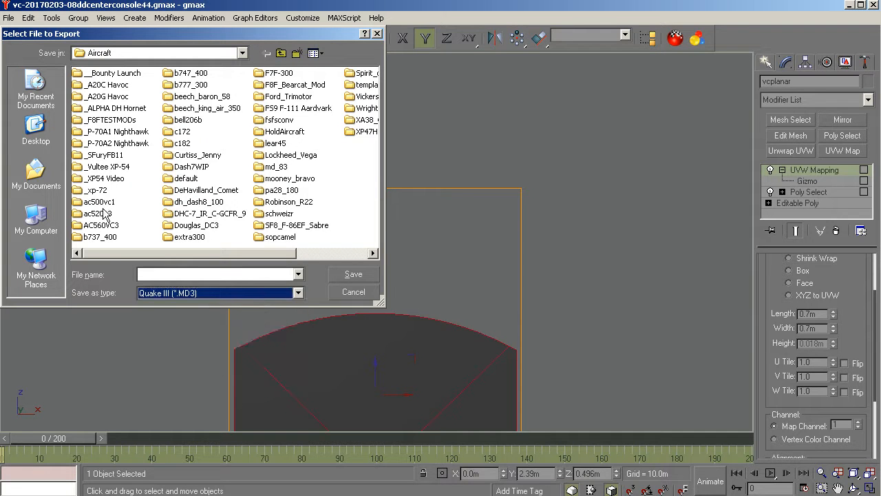
Step: Export it over the existing $vc01 file in the desktop's xp-54 Swoose Goose MD3V folder, keeping the default MD3 tag and path options
click(34, 134)
double_click(214, 194)
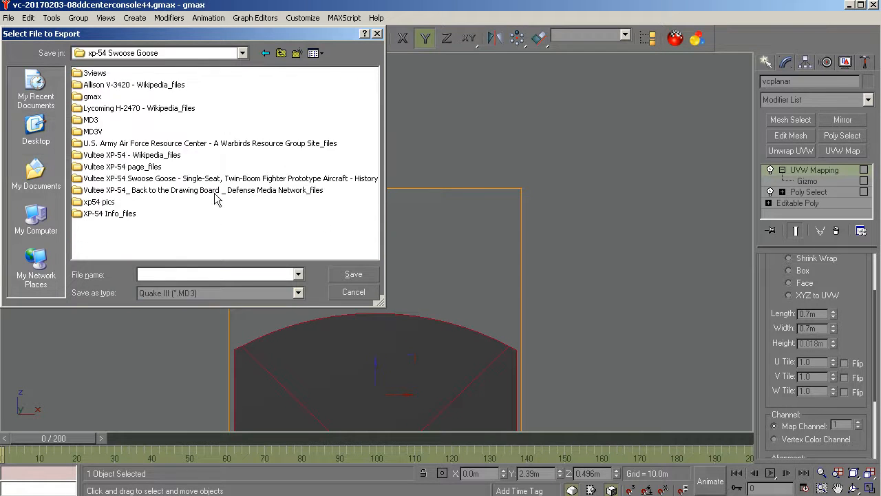
click(77, 132)
double_click(77, 132)
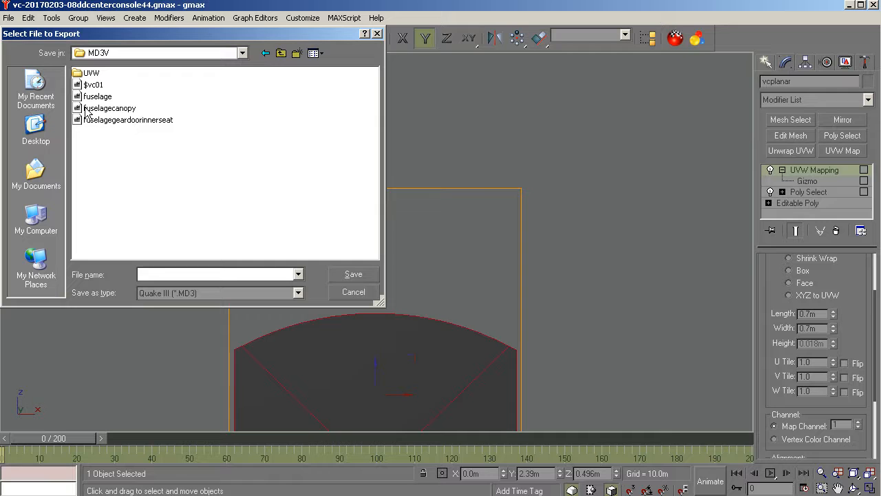
click(93, 84)
click(342, 277)
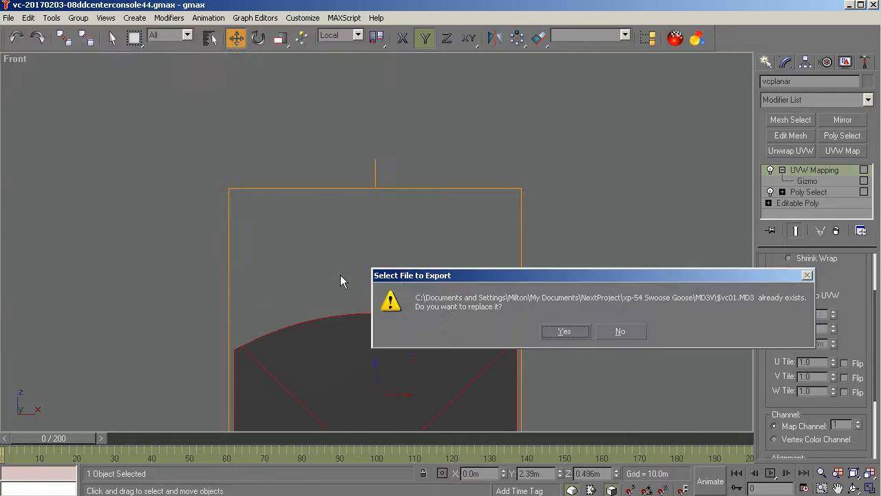
click(571, 335)
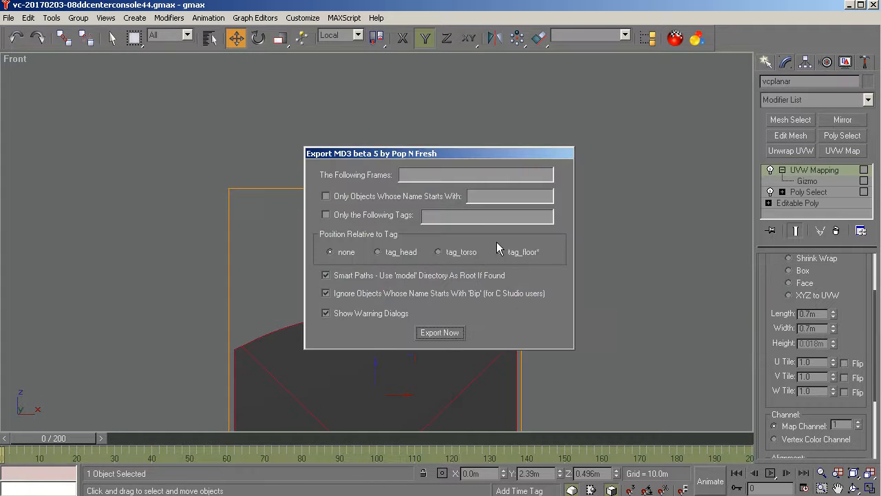
click(433, 175)
click(441, 336)
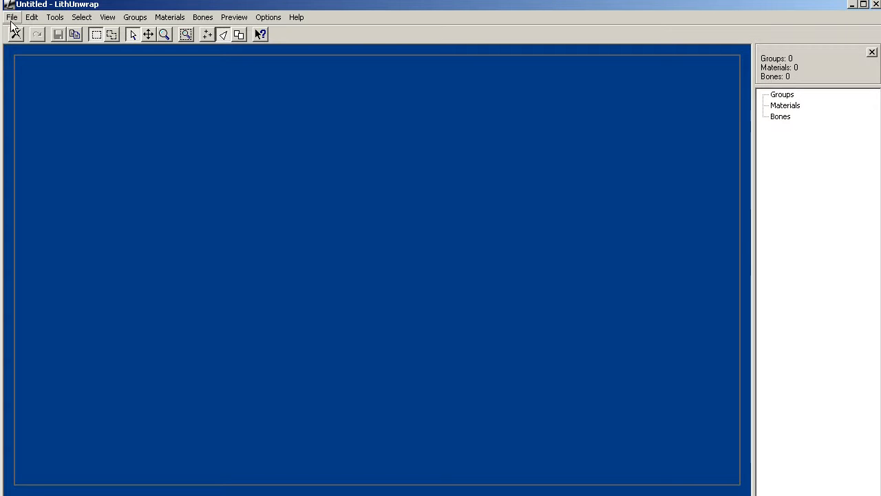
Step: Switch to LithUnwrap and open the $vc01 model from the MD3V folder, importing its vcplanar mesh with Frame0
click(10, 19)
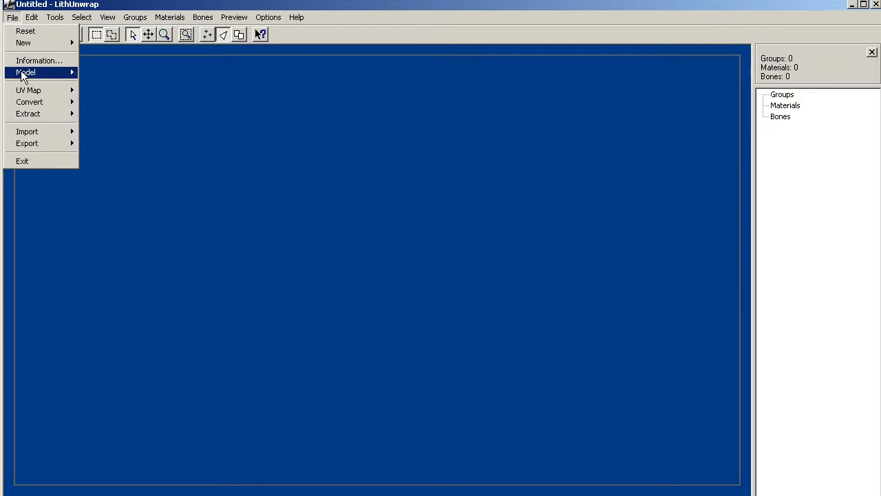
mouse_move(26, 76)
click(90, 71)
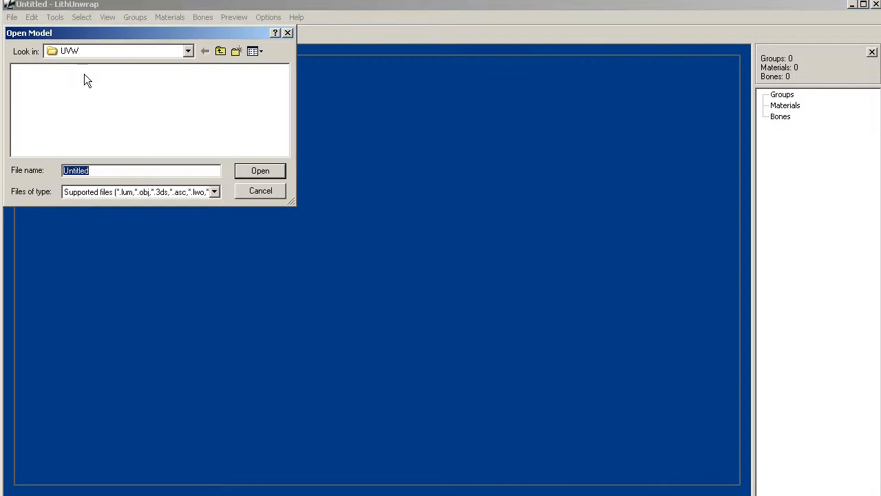
click(219, 51)
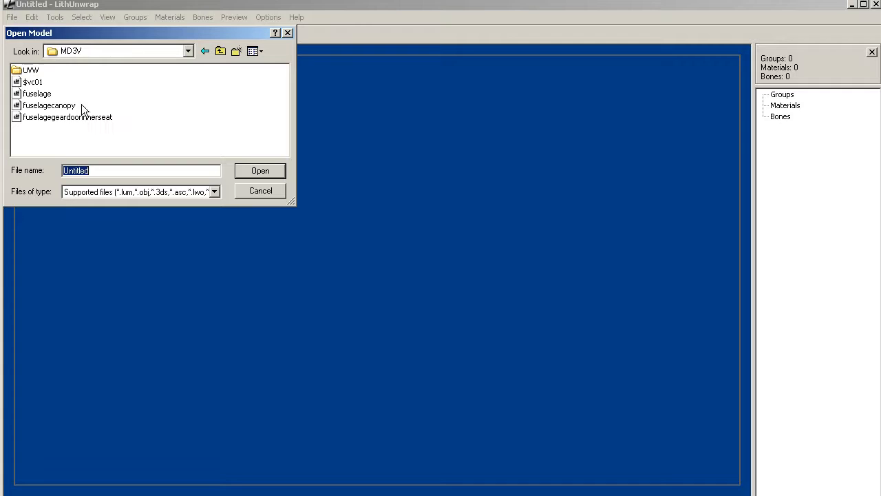
click(38, 82)
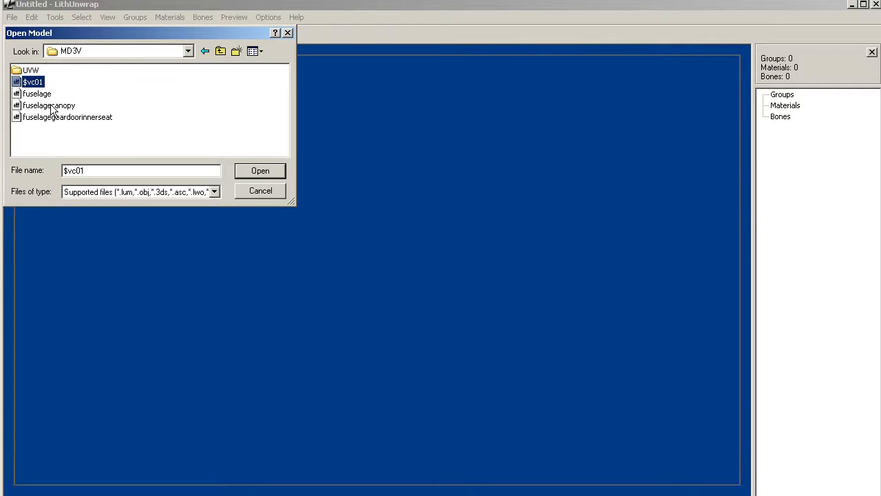
click(265, 172)
click(671, 299)
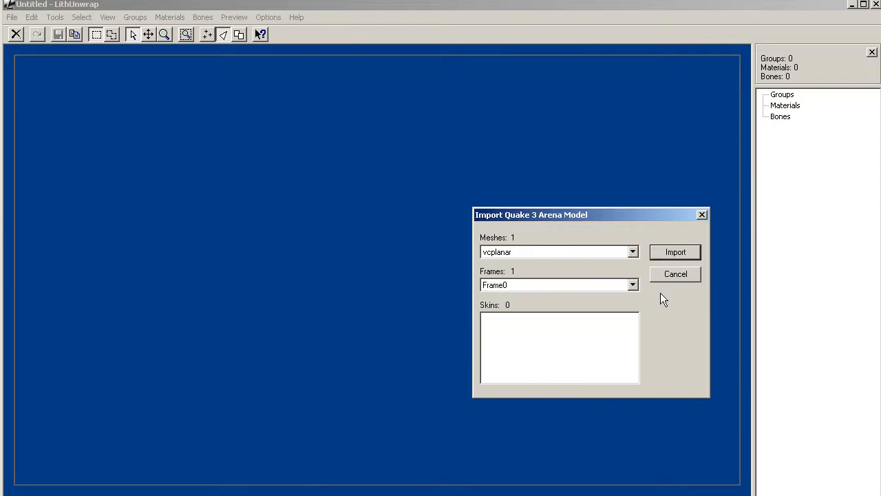
click(675, 252)
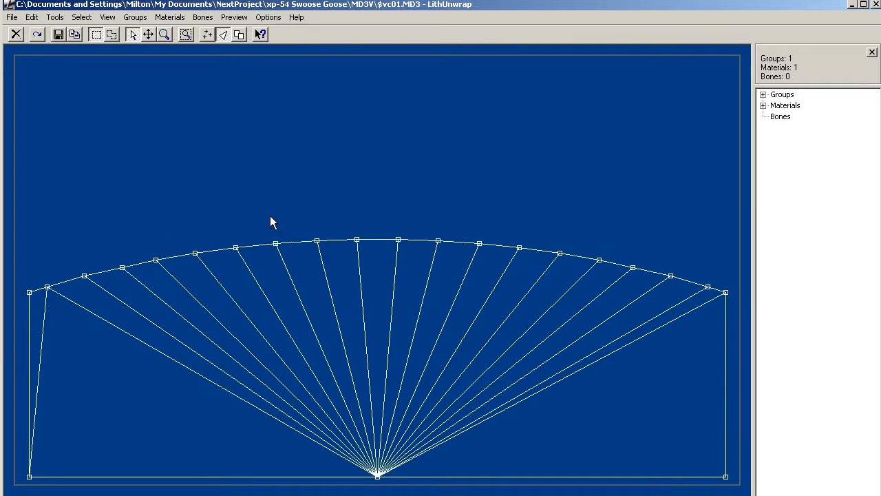
Step: Save the UV map over the $vc01 bitmap in the UVW folder, as filled color and outline at 1024 by 1024
click(11, 17)
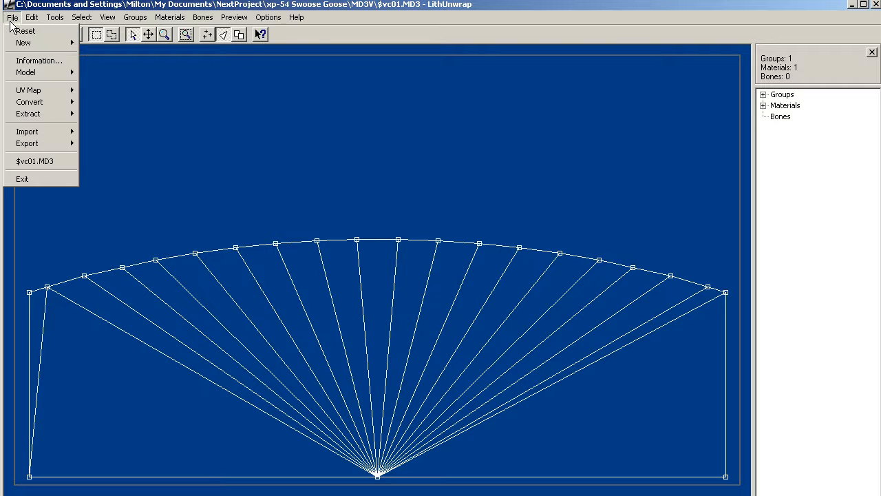
mouse_move(27, 94)
click(90, 90)
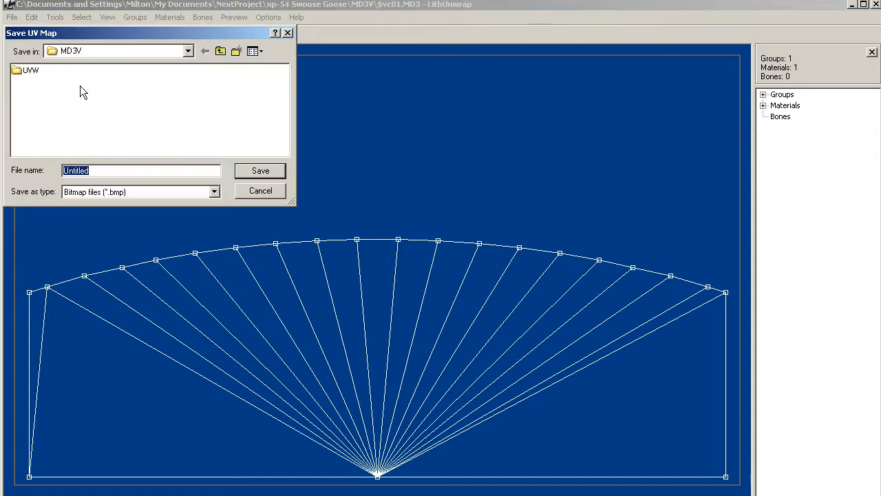
double_click(21, 70)
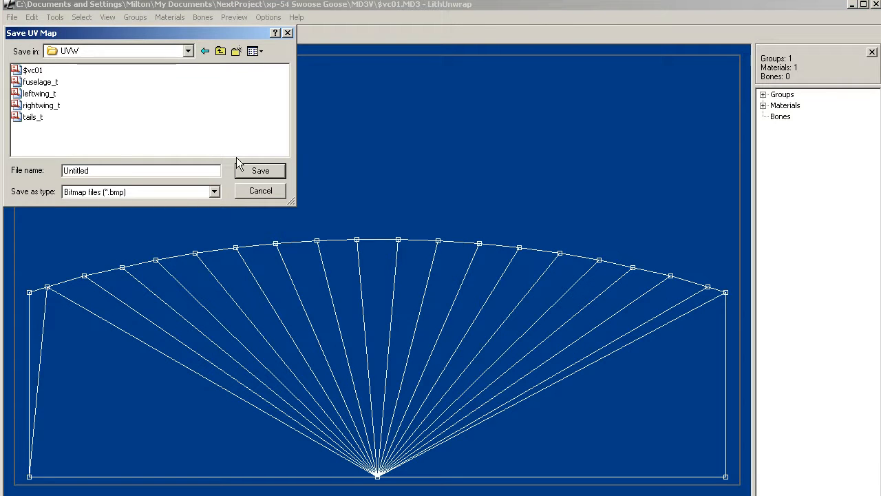
click(32, 72)
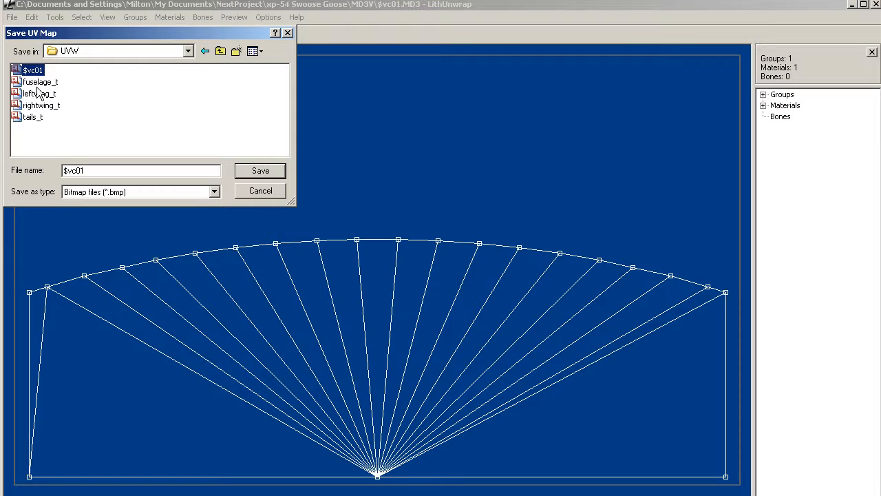
click(251, 170)
click(575, 330)
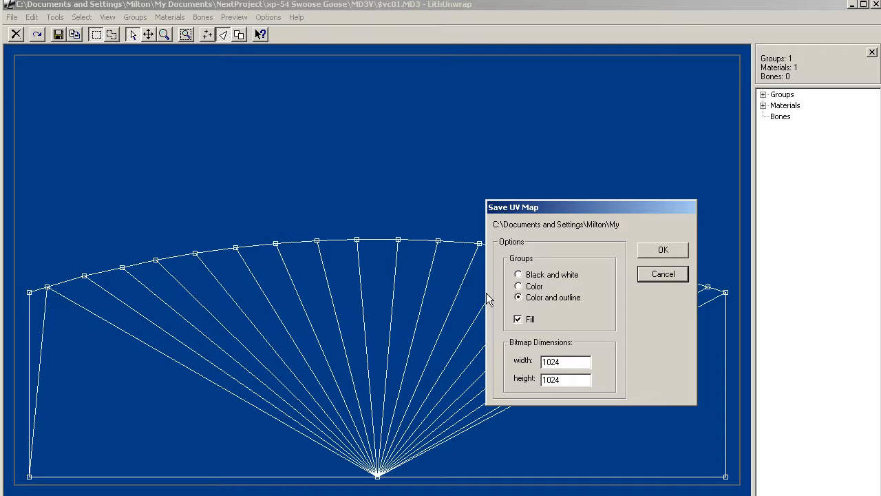
click(654, 251)
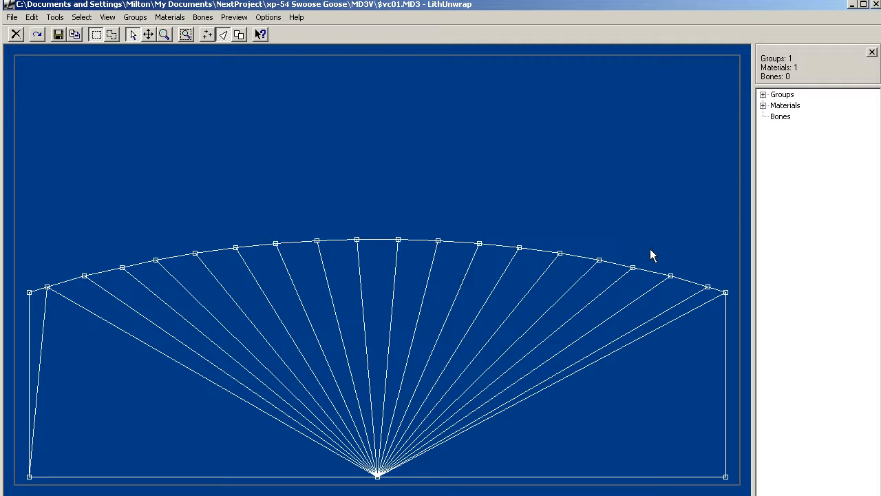
Step: Switch back to gmax and create a new Standard material in the Material Editor
click(853, 5)
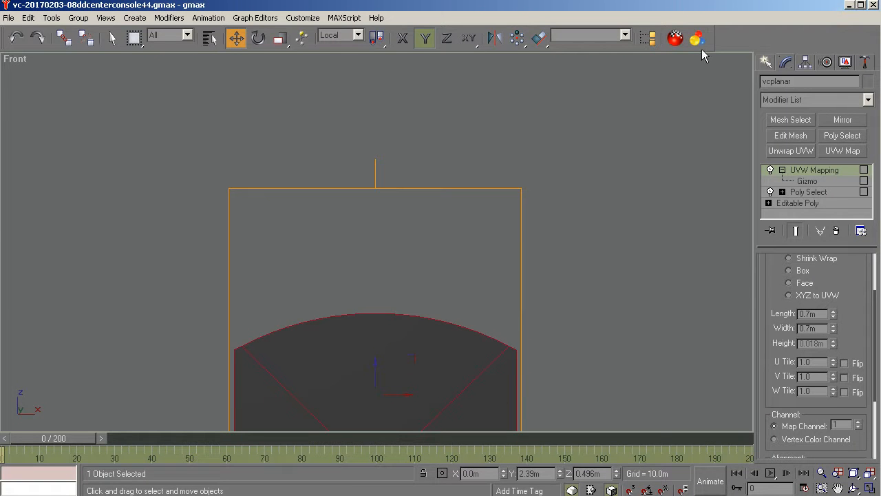
click(675, 40)
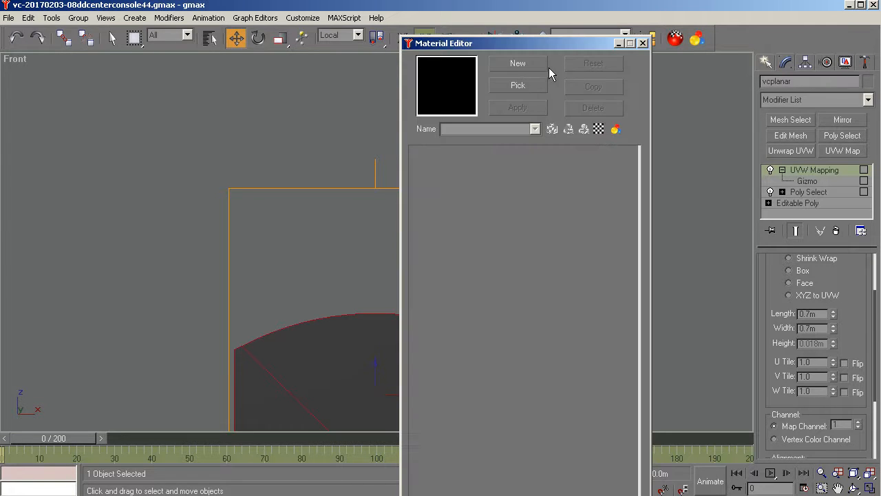
click(518, 64)
click(400, 214)
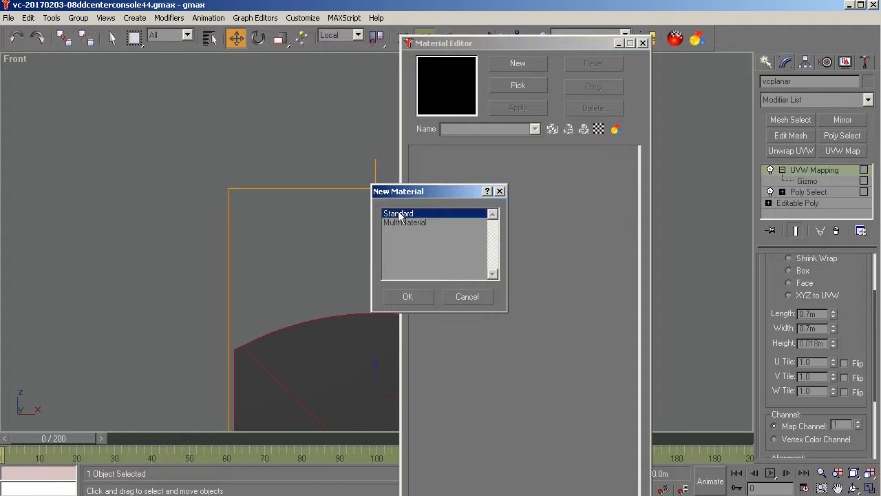
click(407, 294)
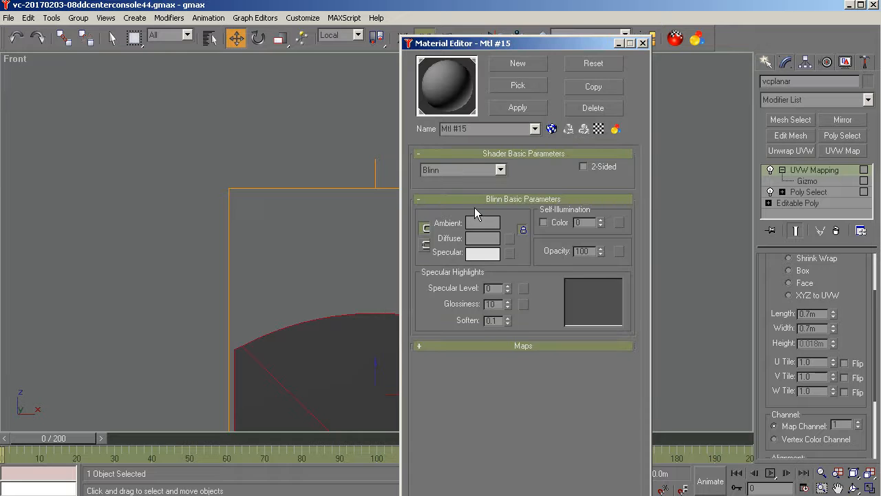
Step: Assign the $vc01 bitmap from the MD3V folder's UVW subfolder as the material's diffuse map
click(509, 238)
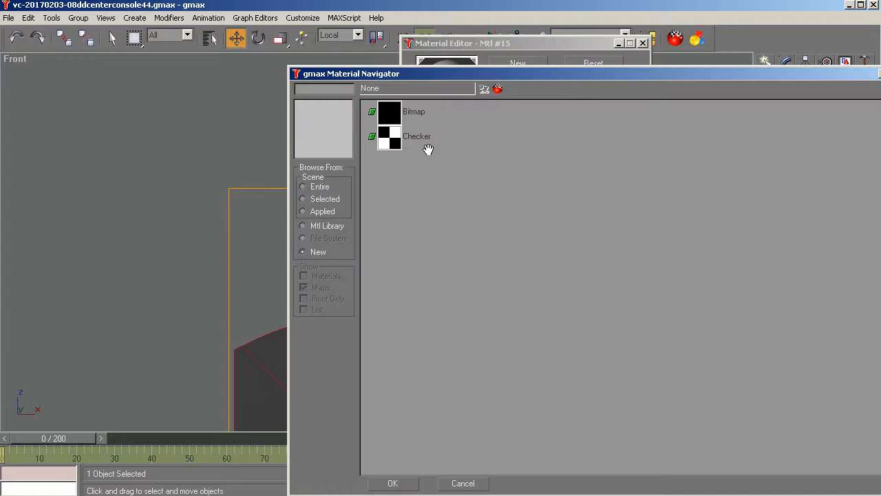
double_click(389, 112)
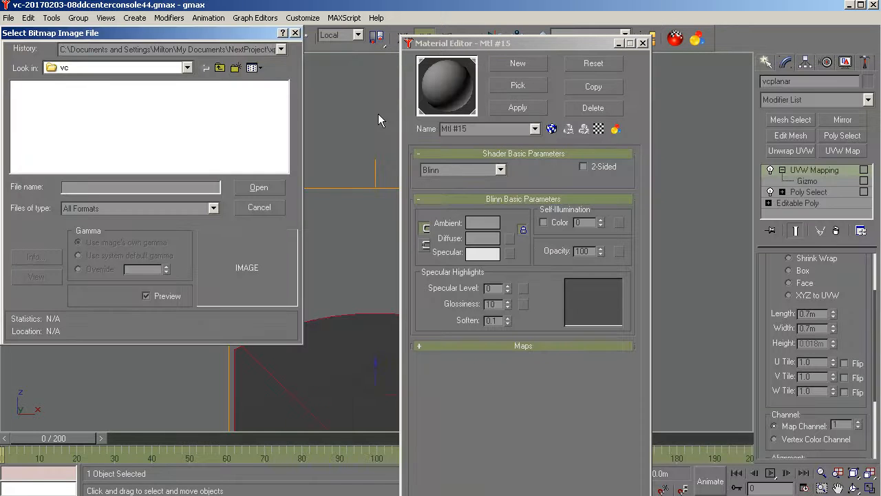
click(219, 68)
click(219, 69)
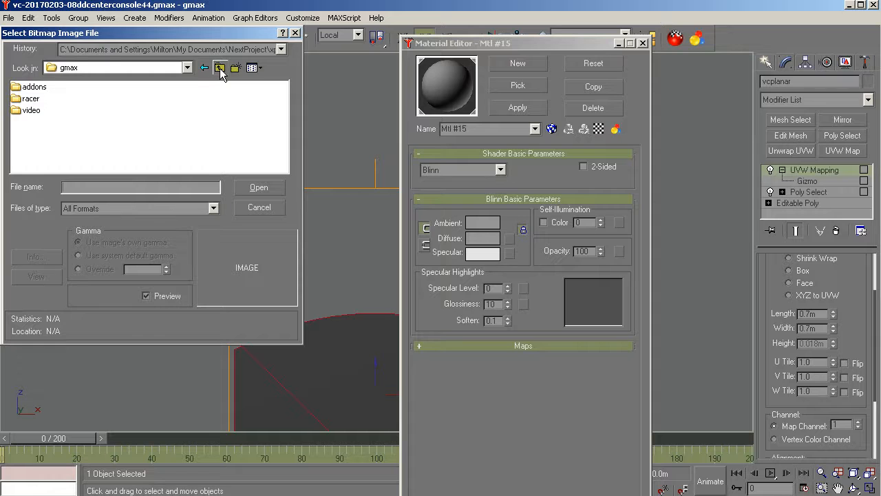
click(219, 68)
double_click(33, 145)
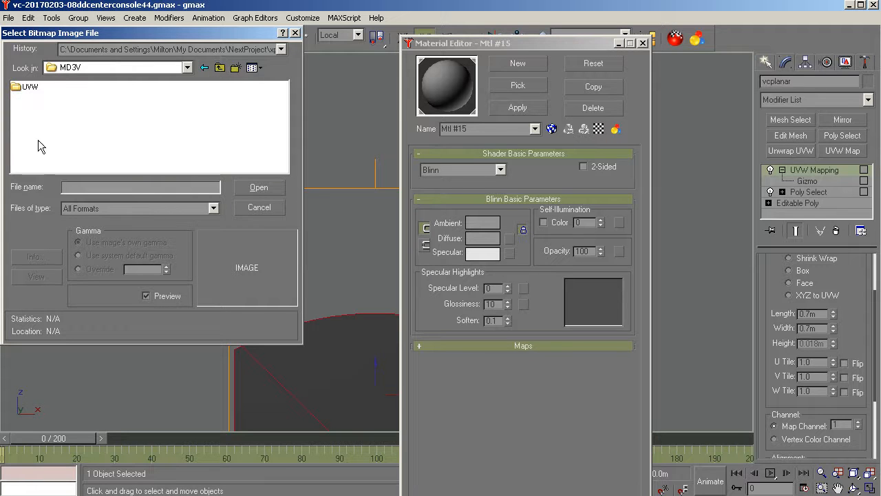
double_click(28, 87)
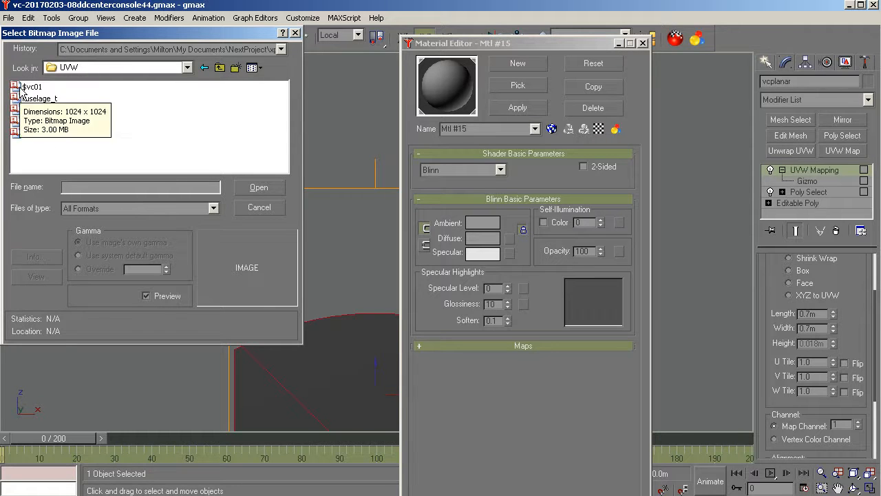
click(27, 87)
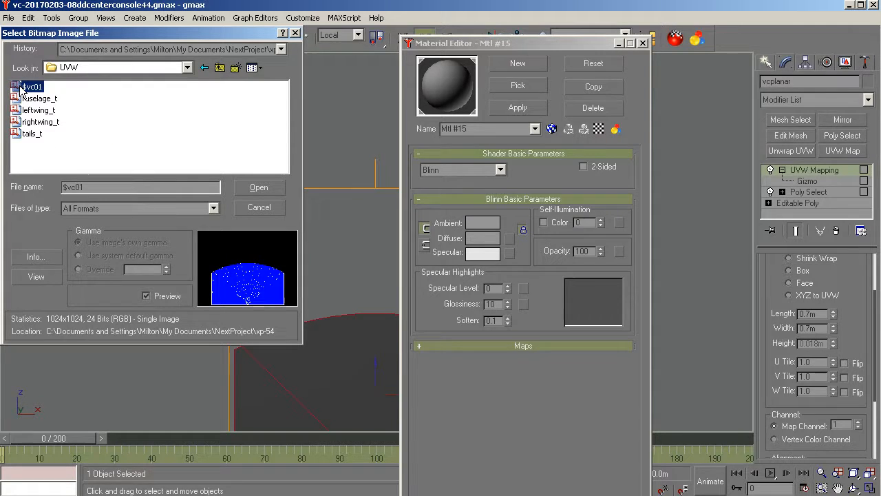
click(258, 188)
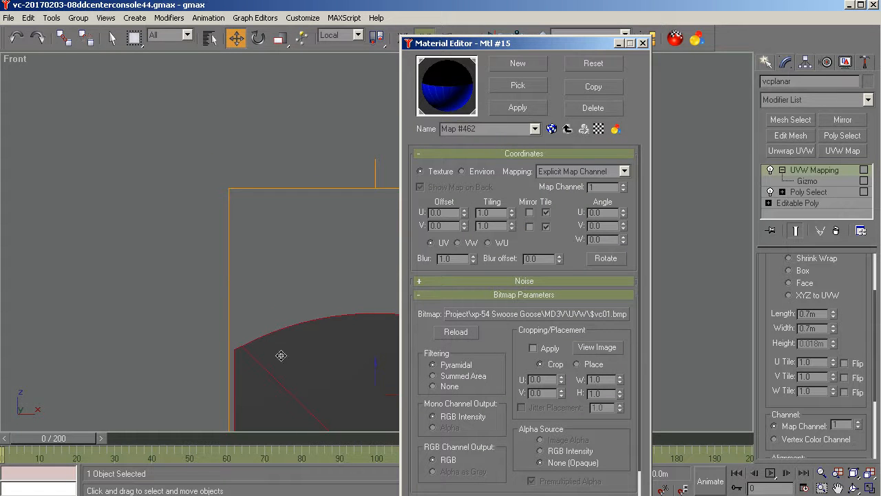
Step: Apply the material to vcplanar, show its map in the viewport and minimize the Material Editor
click(517, 109)
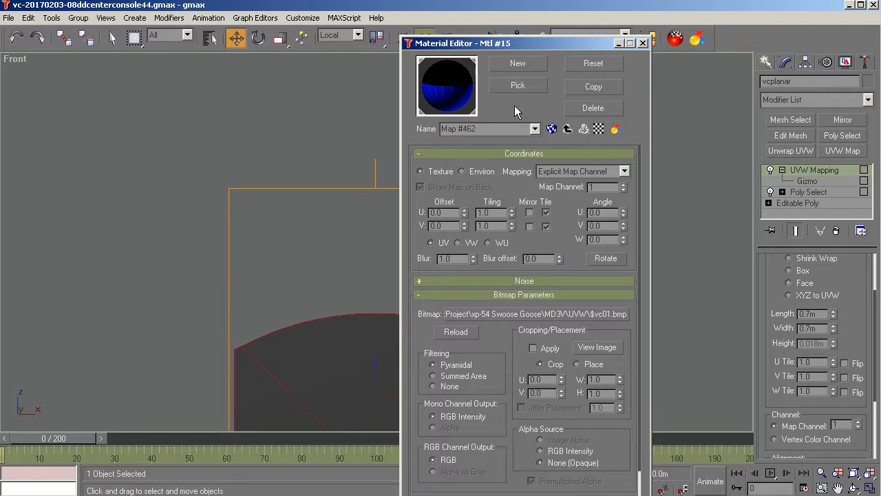
click(551, 128)
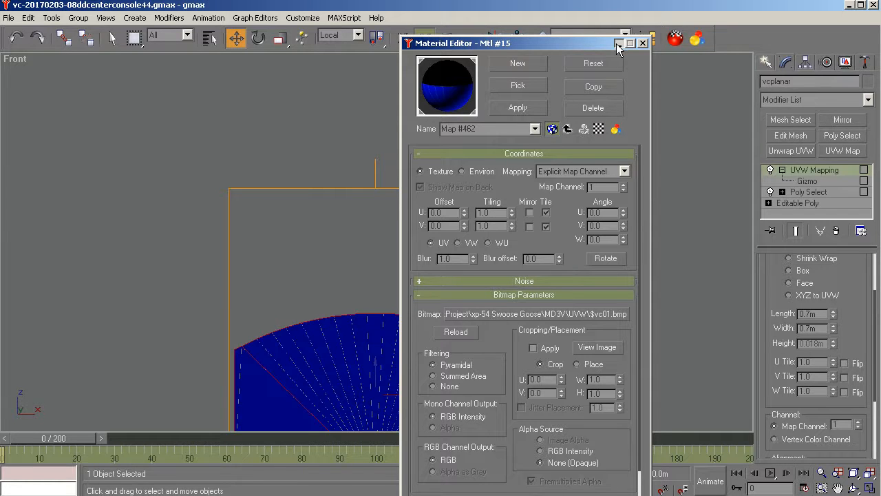
click(617, 43)
click(839, 472)
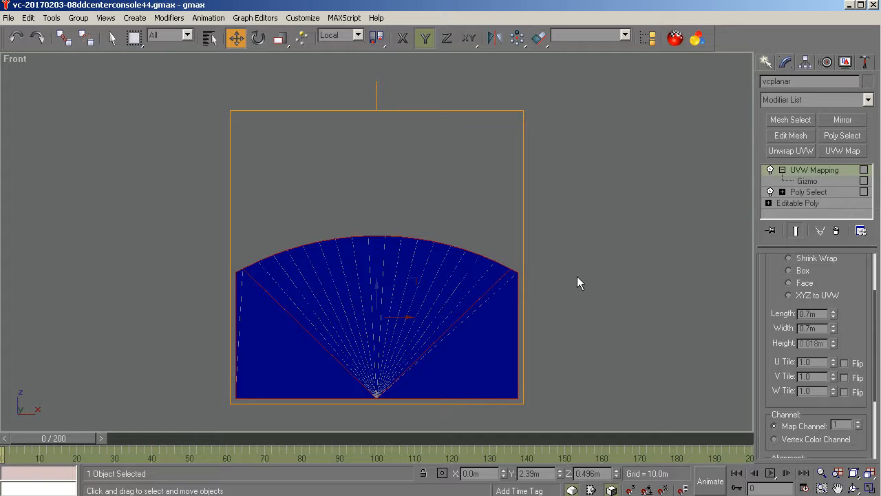
Step: Unhide all the cockpit objects around the vcplanar panel face and clear the selection
click(854, 487)
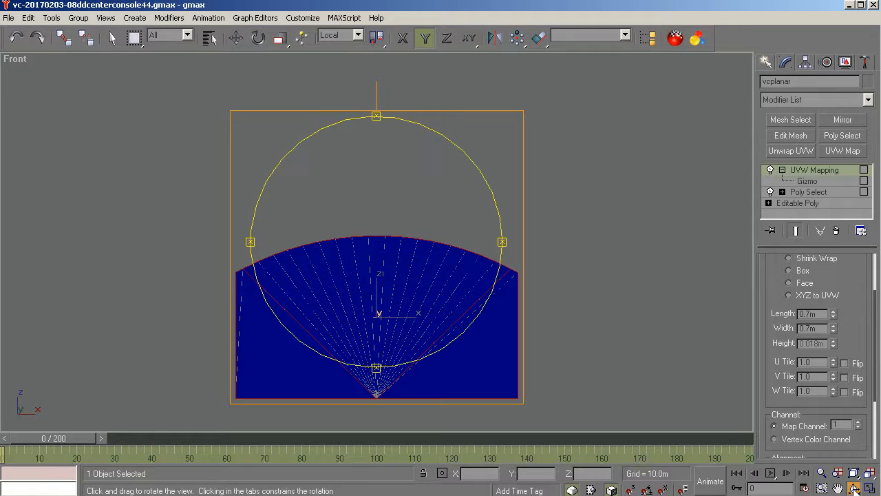
drag(421, 273, 375, 317)
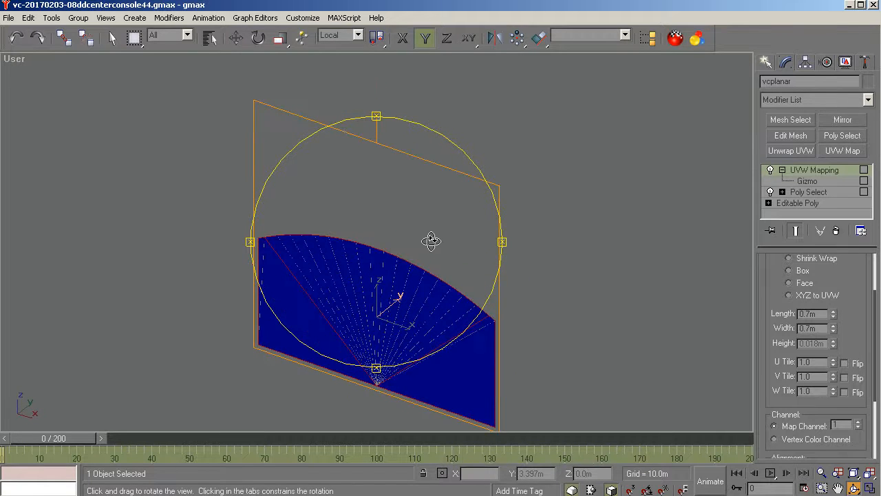
scroll(430, 240, down, 3)
scroll(456, 299, up, 5)
right_click(511, 300)
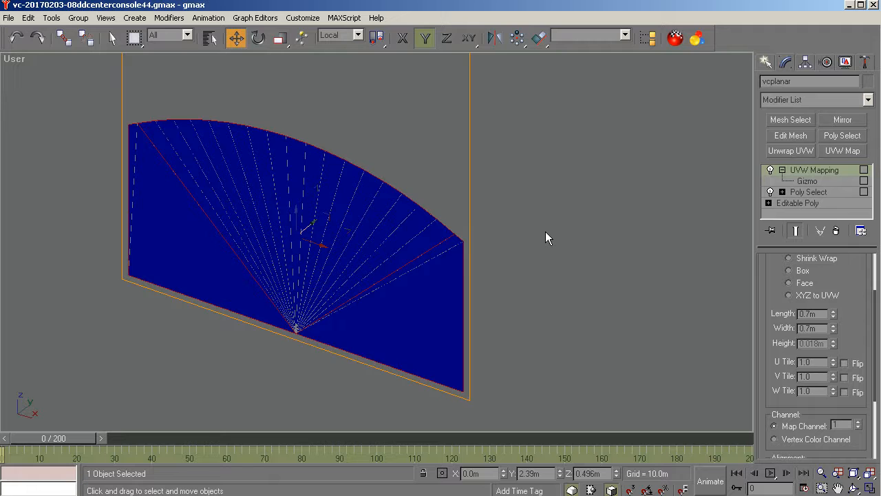
click(845, 63)
click(799, 307)
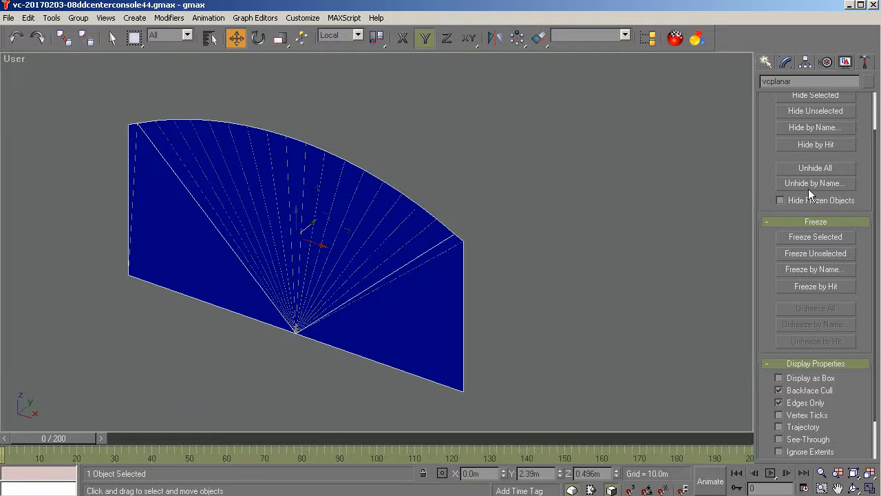
click(812, 167)
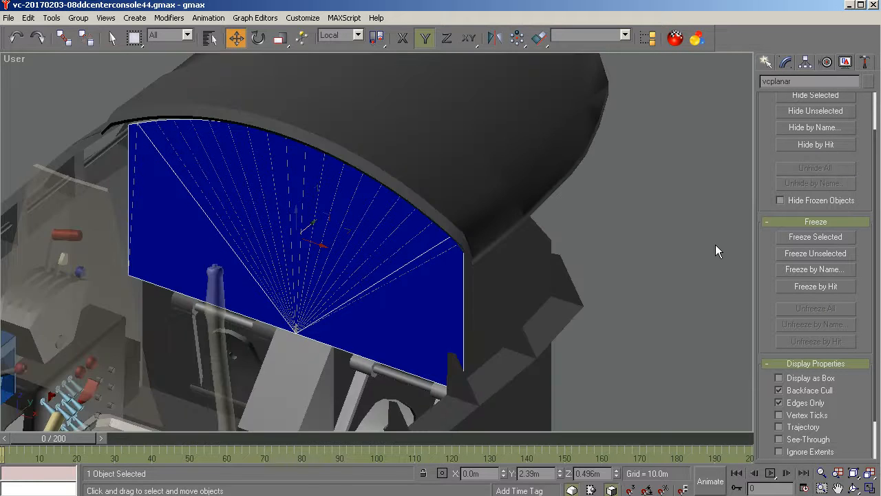
click(675, 287)
Step: Examine the panel face in place within the complete cockpit from several angles and distances
scroll(614, 242, down, 5)
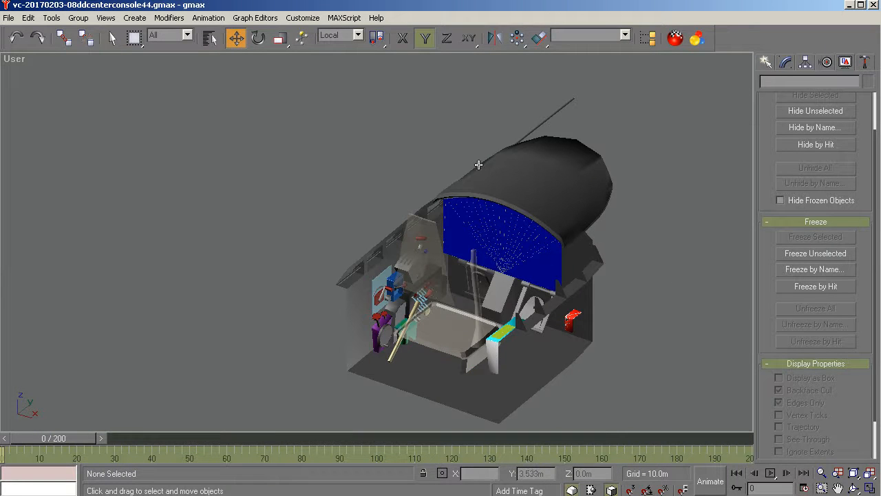
click(854, 487)
drag(539, 318, 636, 277)
scroll(637, 278, up, 5)
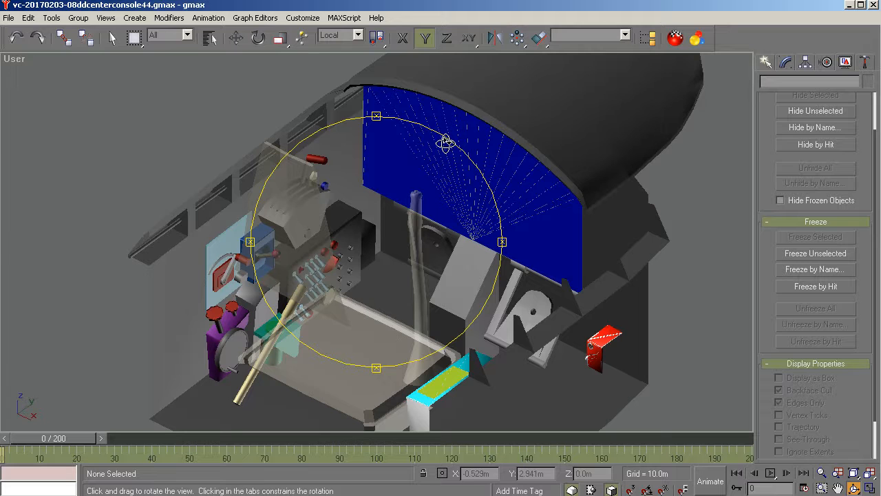
drag(434, 191, 460, 306)
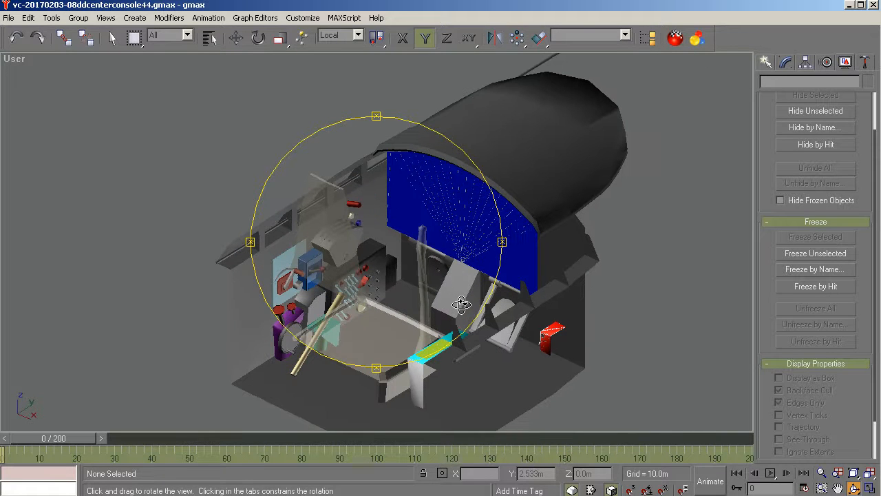
key(w)
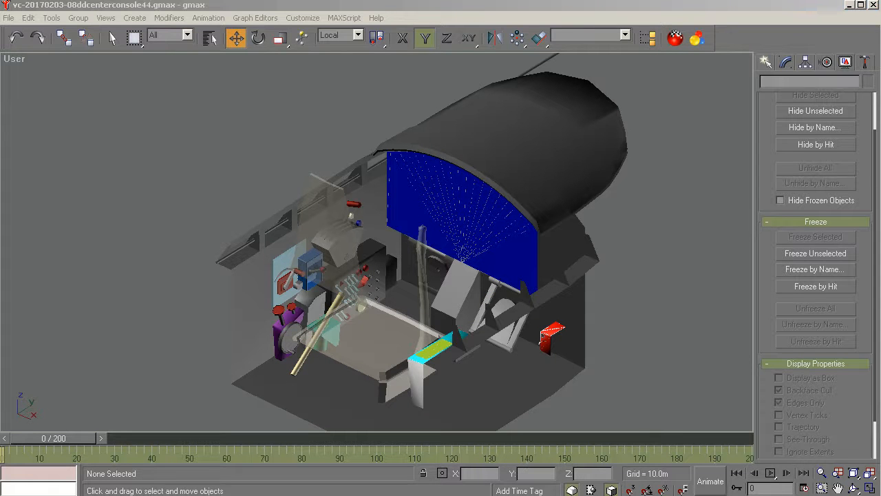
Step: Switch to the Videos-GmaxTutes notes in Notepad, review the highlighted steps to prepare the VC panel for gauge display, and minimize them
mouse_move(880, 196)
mouse_down()
mouse_move(608, 57)
mouse_move(521, 46)
mouse_up()
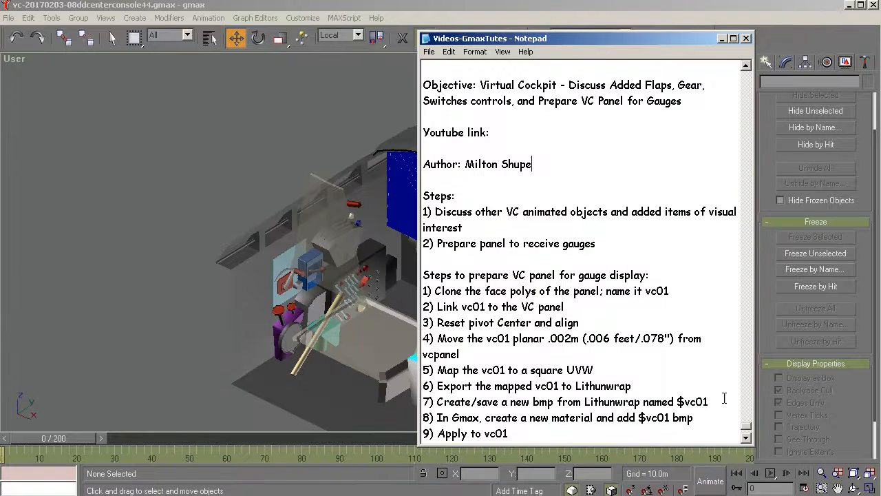
click(745, 438)
click(745, 438)
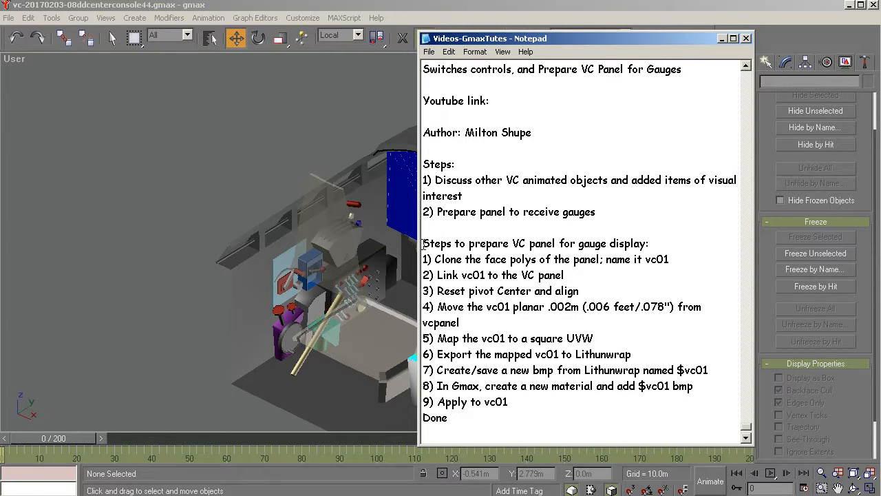
drag(422, 238, 531, 412)
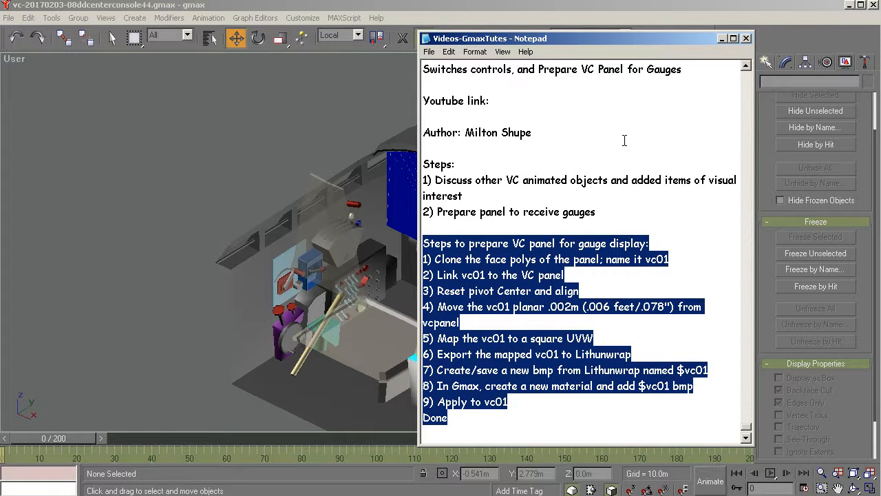
click(721, 39)
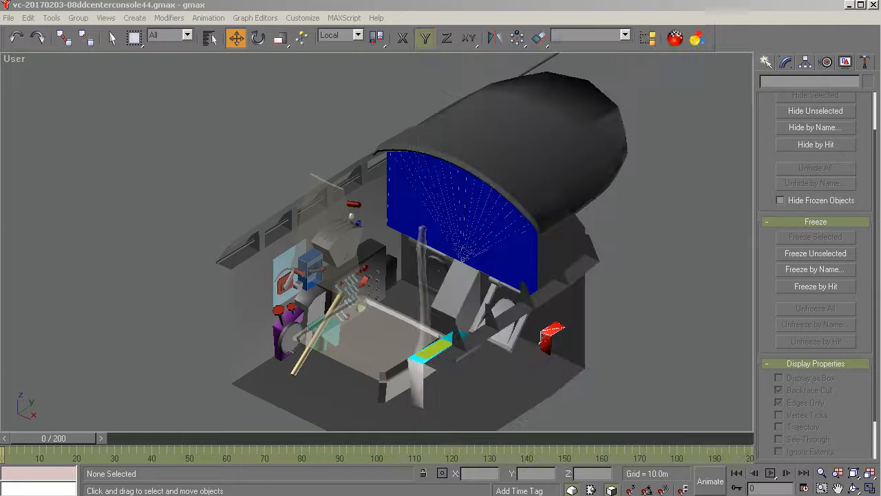